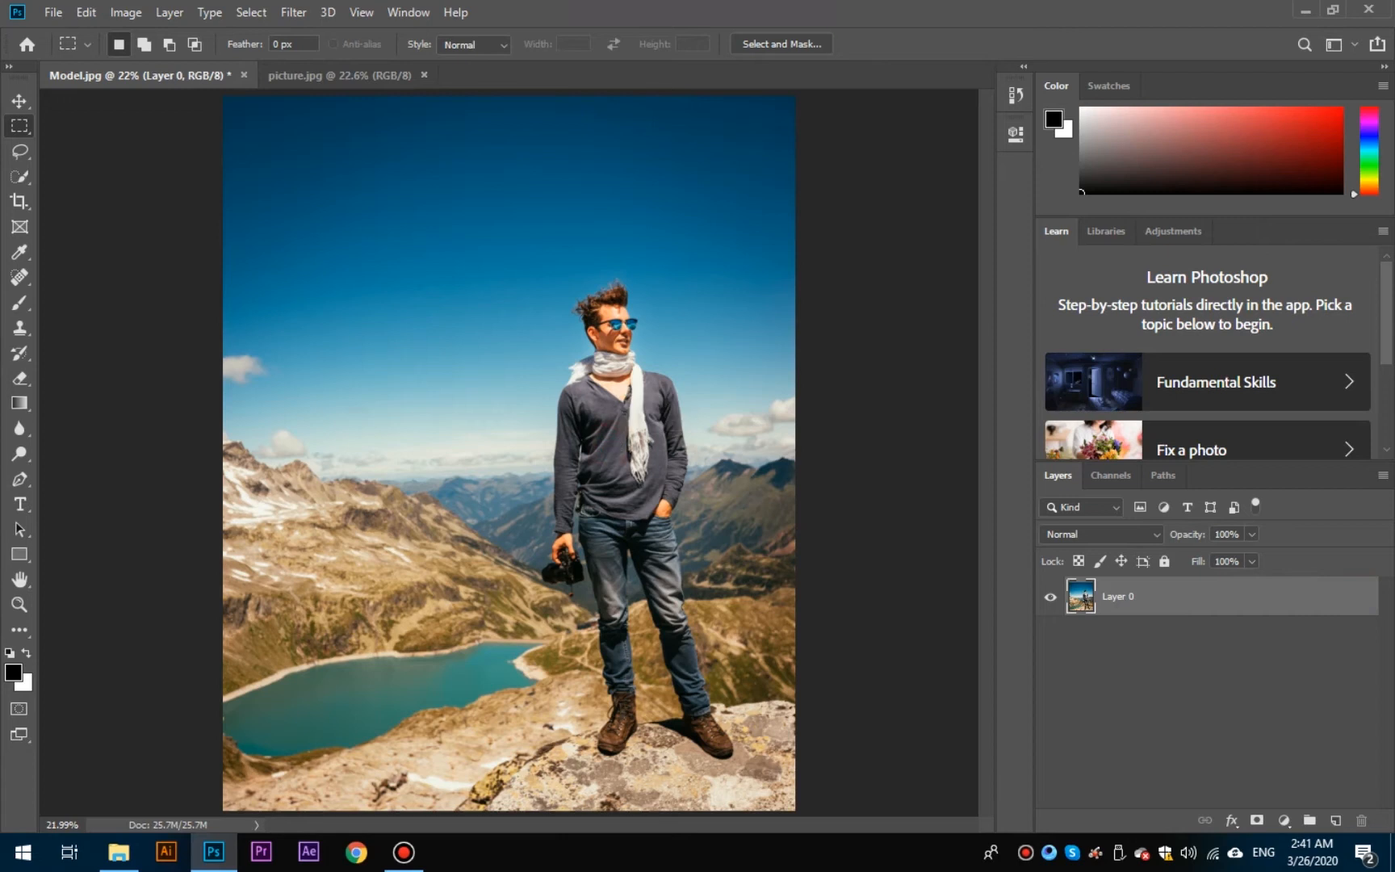
Copy the model photo from Model.jpg into the picture.jpg document and position it over the landscape, covering its left portion.
click(19, 101)
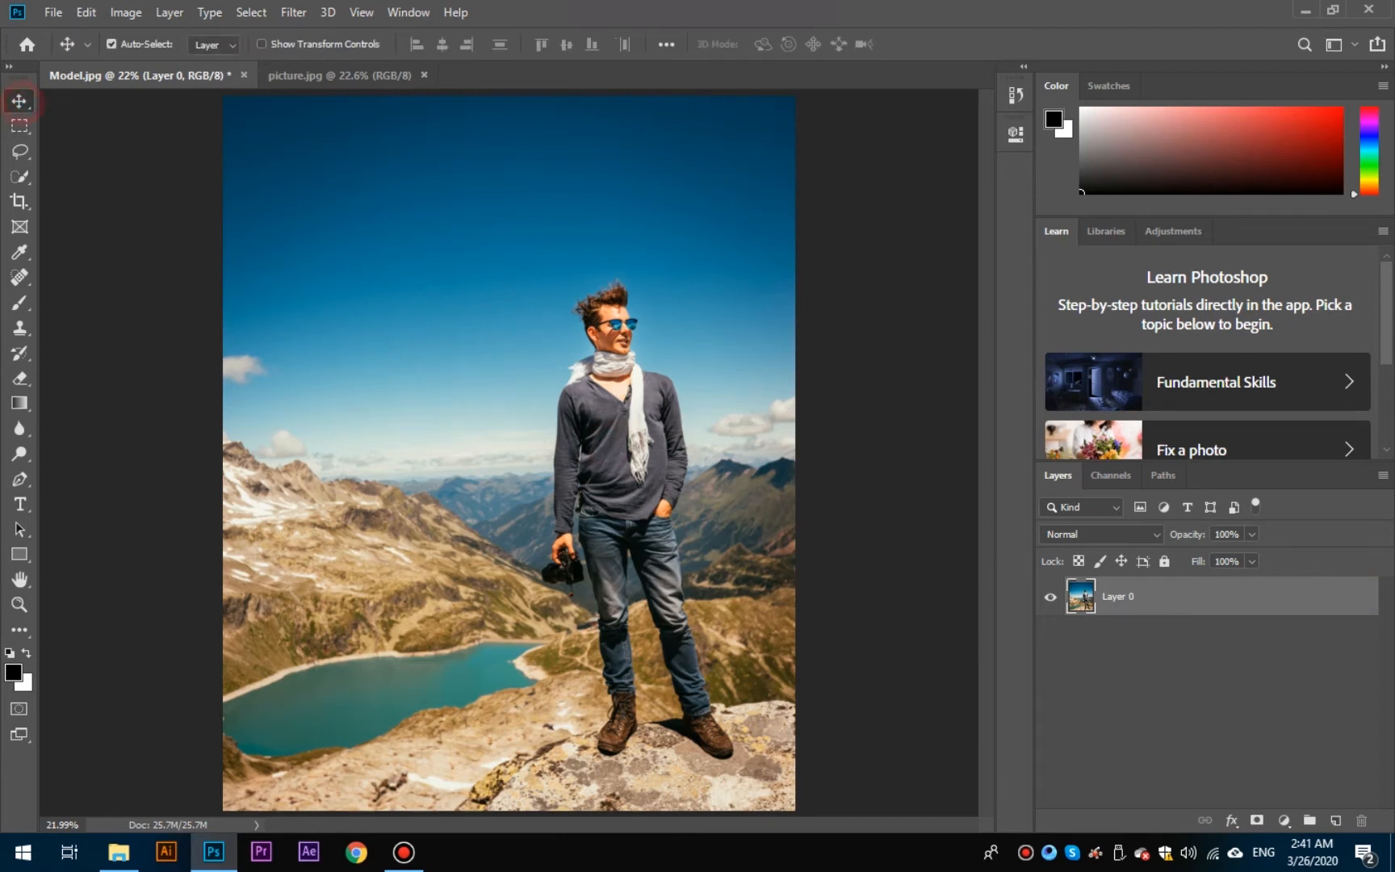
drag(613, 459, 468, 339)
click(440, 496)
drag(440, 450, 509, 496)
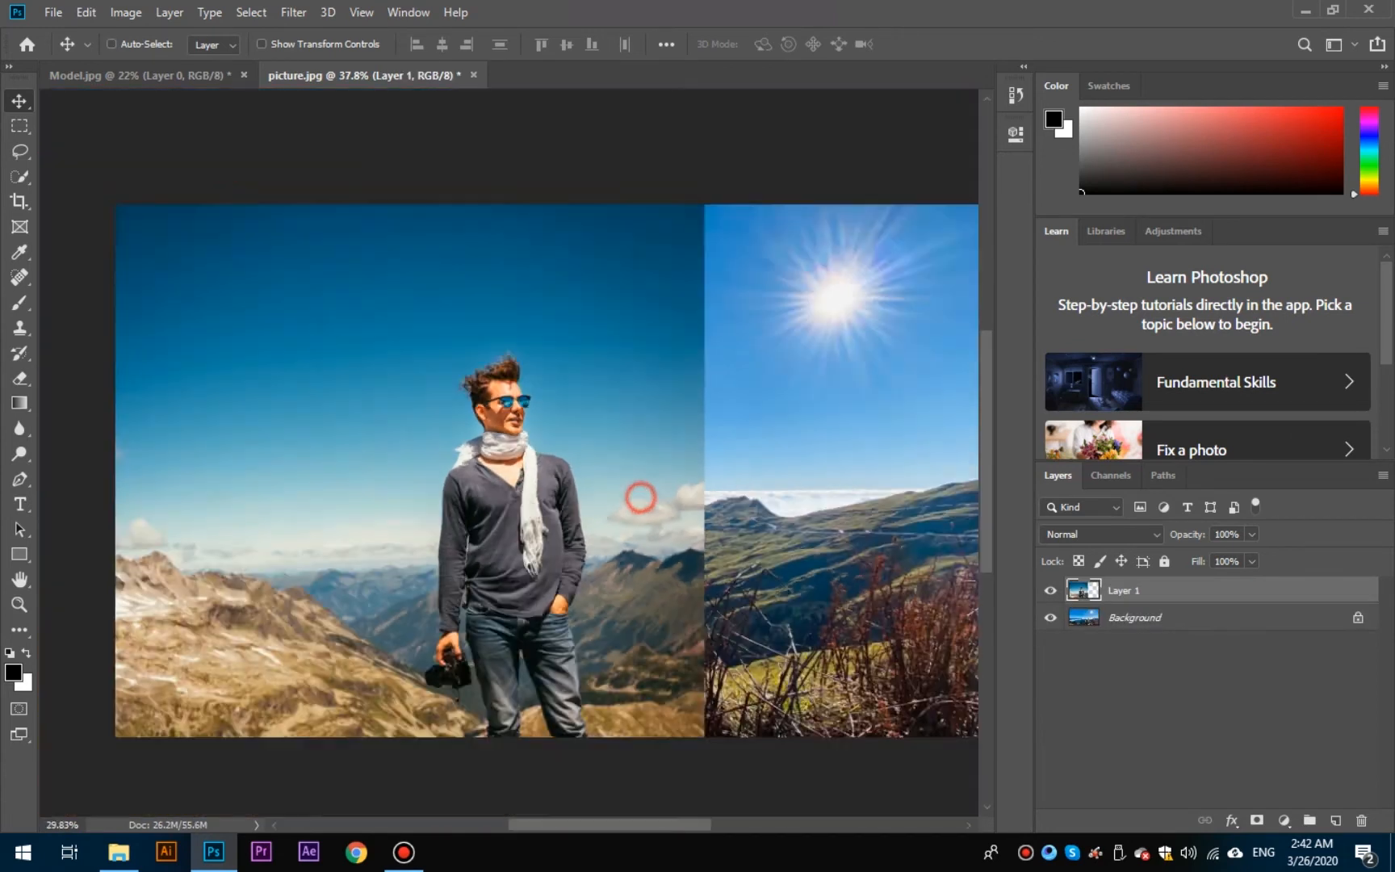
scroll(641, 499, down, 3)
scroll(480, 478, up, 1)
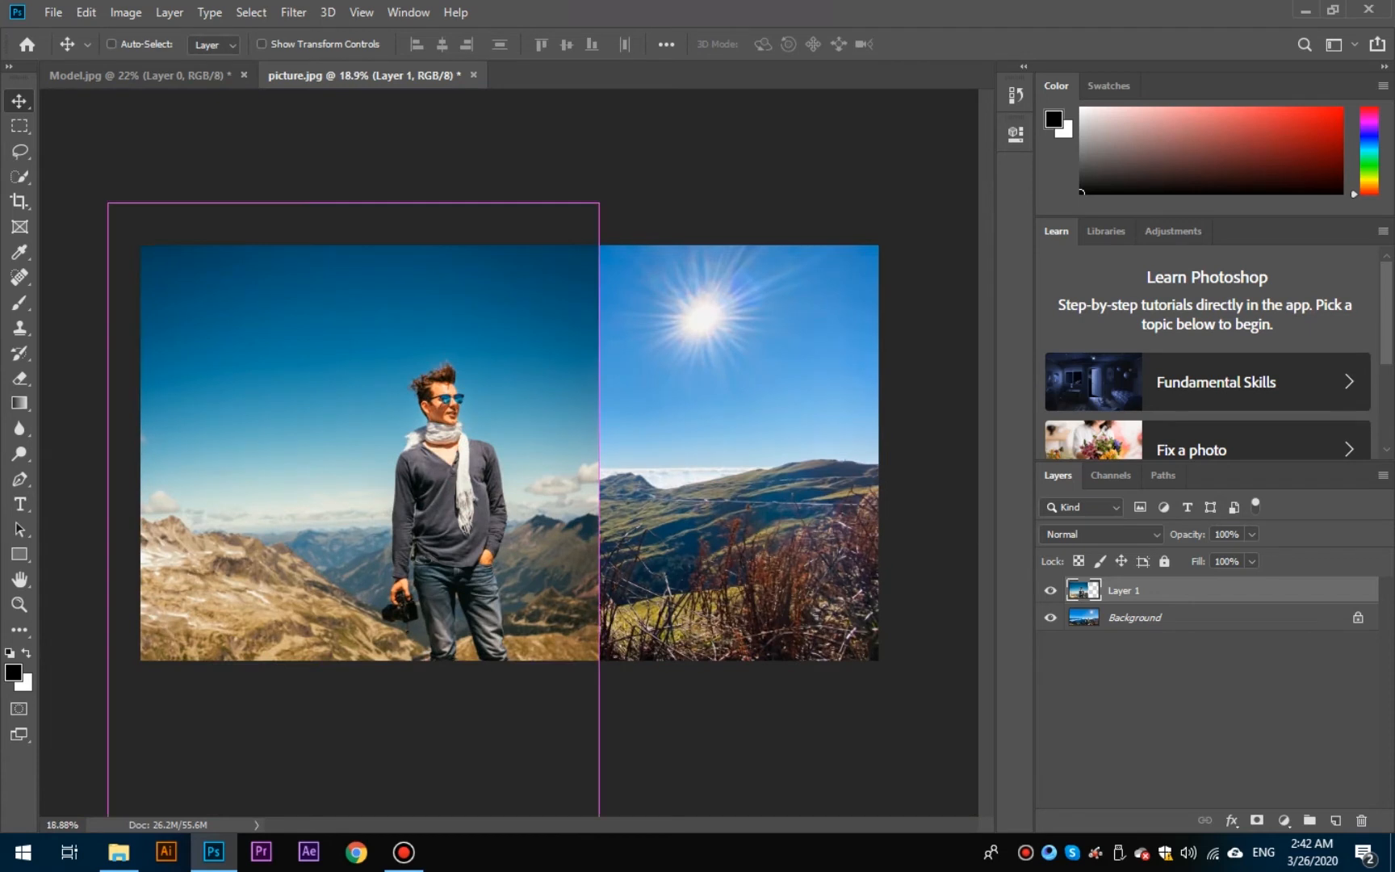
Enlarge the model layer slightly with Free Transform and reposition it over the landscape.
key(ctrl+t)
drag(600, 205, 644, 148)
key(Return)
drag(478, 500, 454, 500)
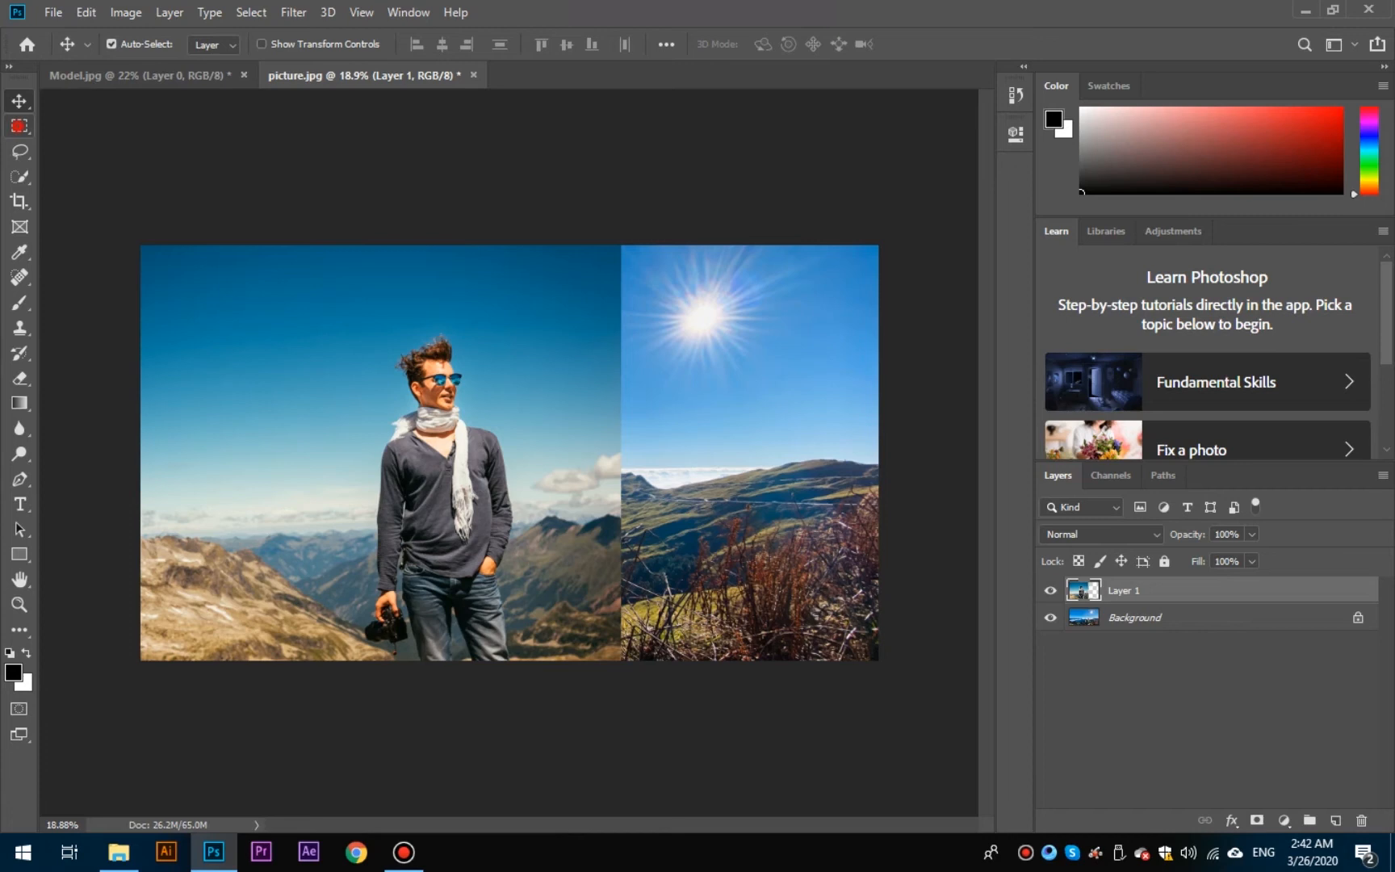
Open the model layer in Select and Mask and set the view mode to On White.
click(20, 125)
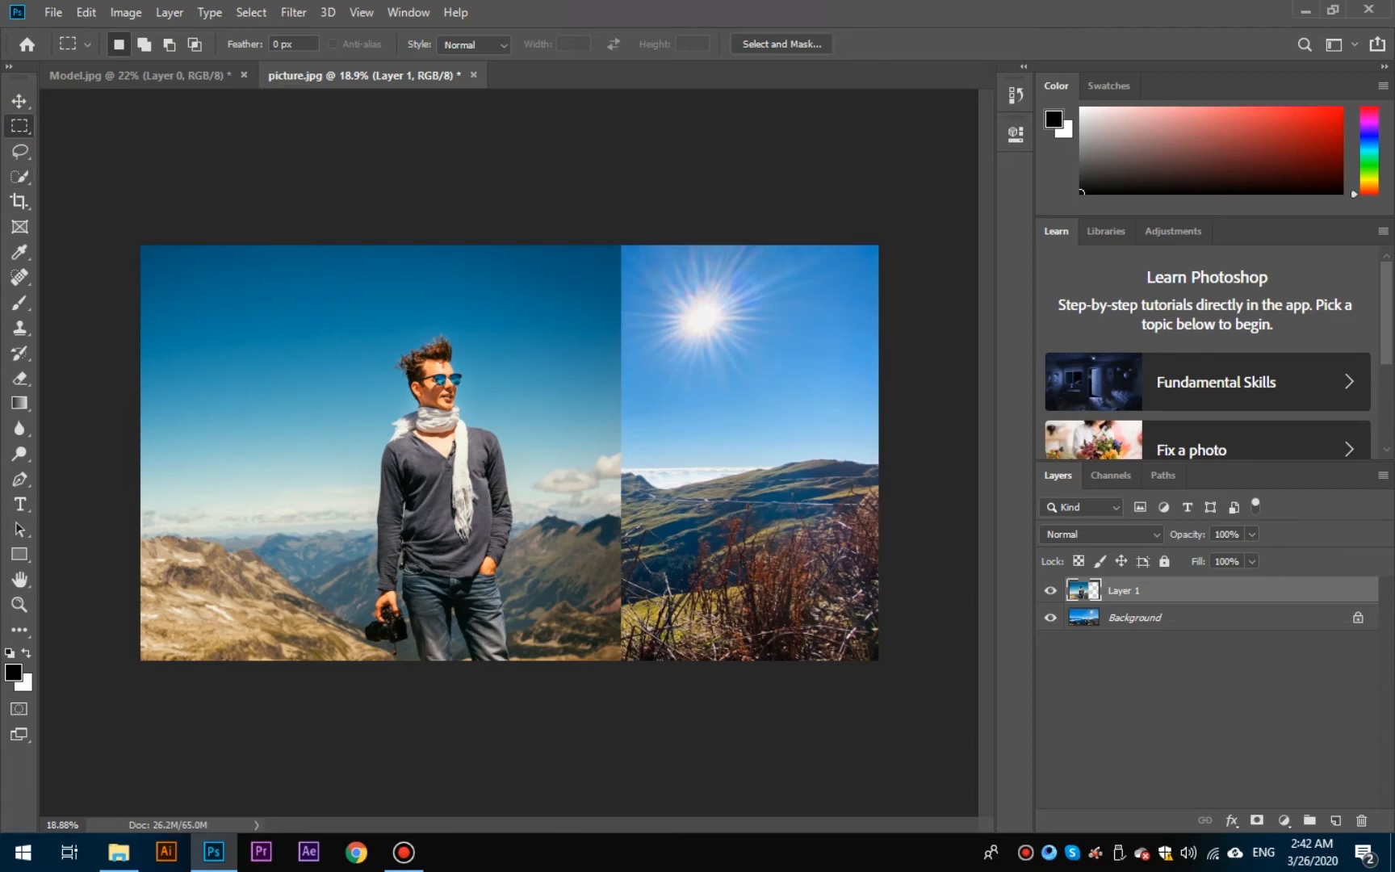
click(782, 44)
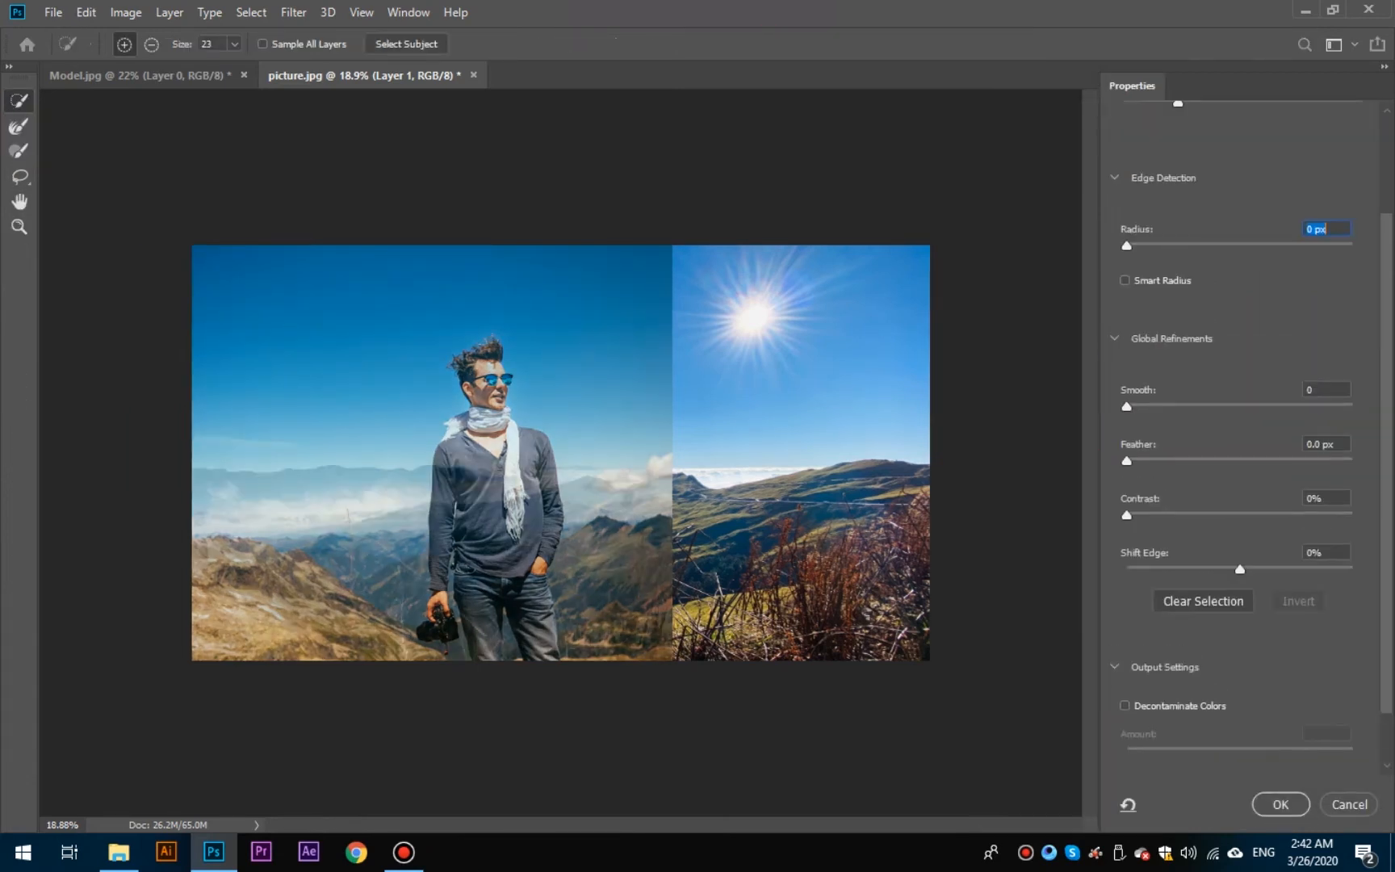
click(1201, 161)
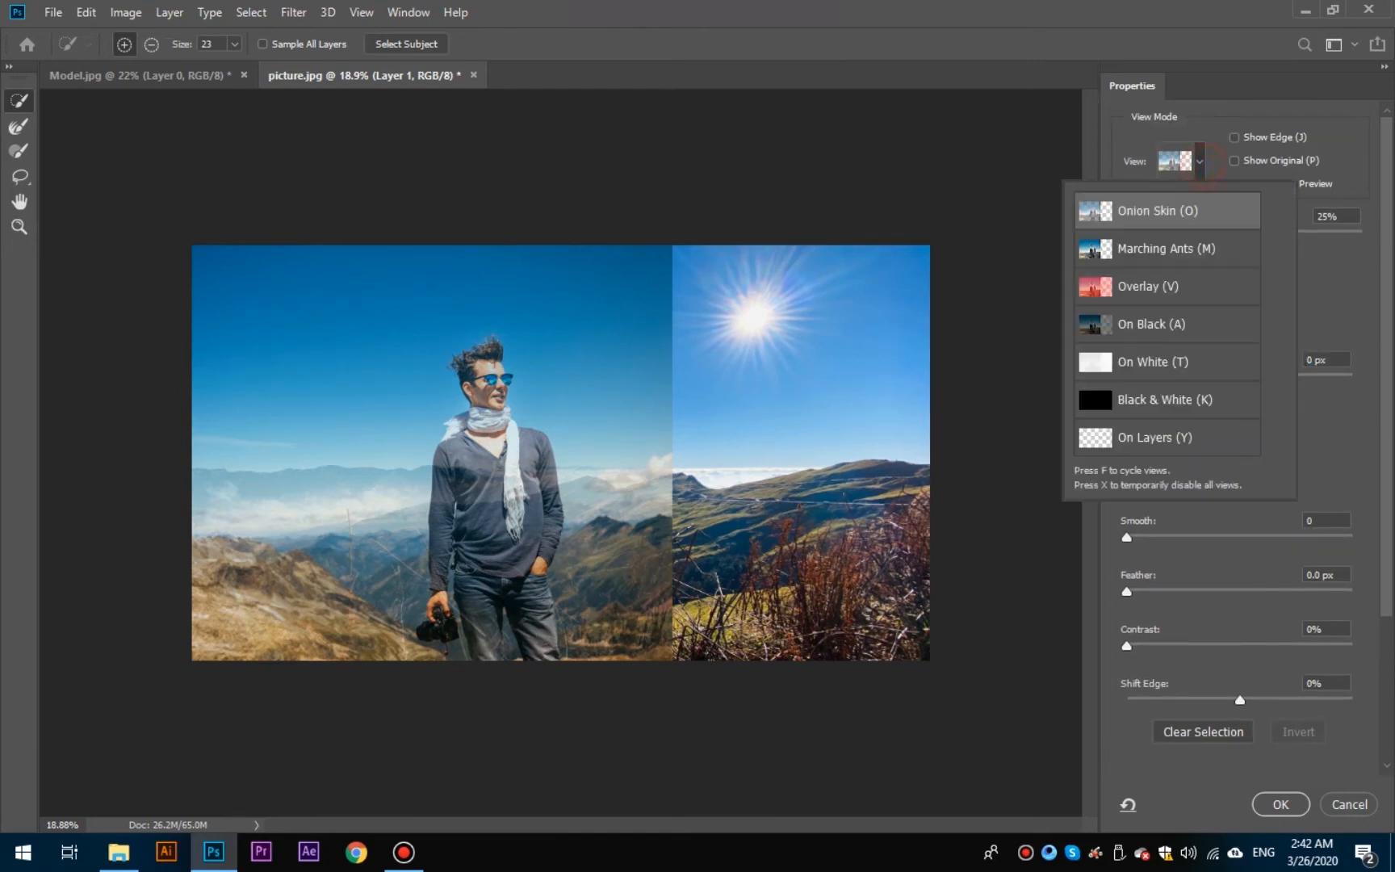
click(1168, 250)
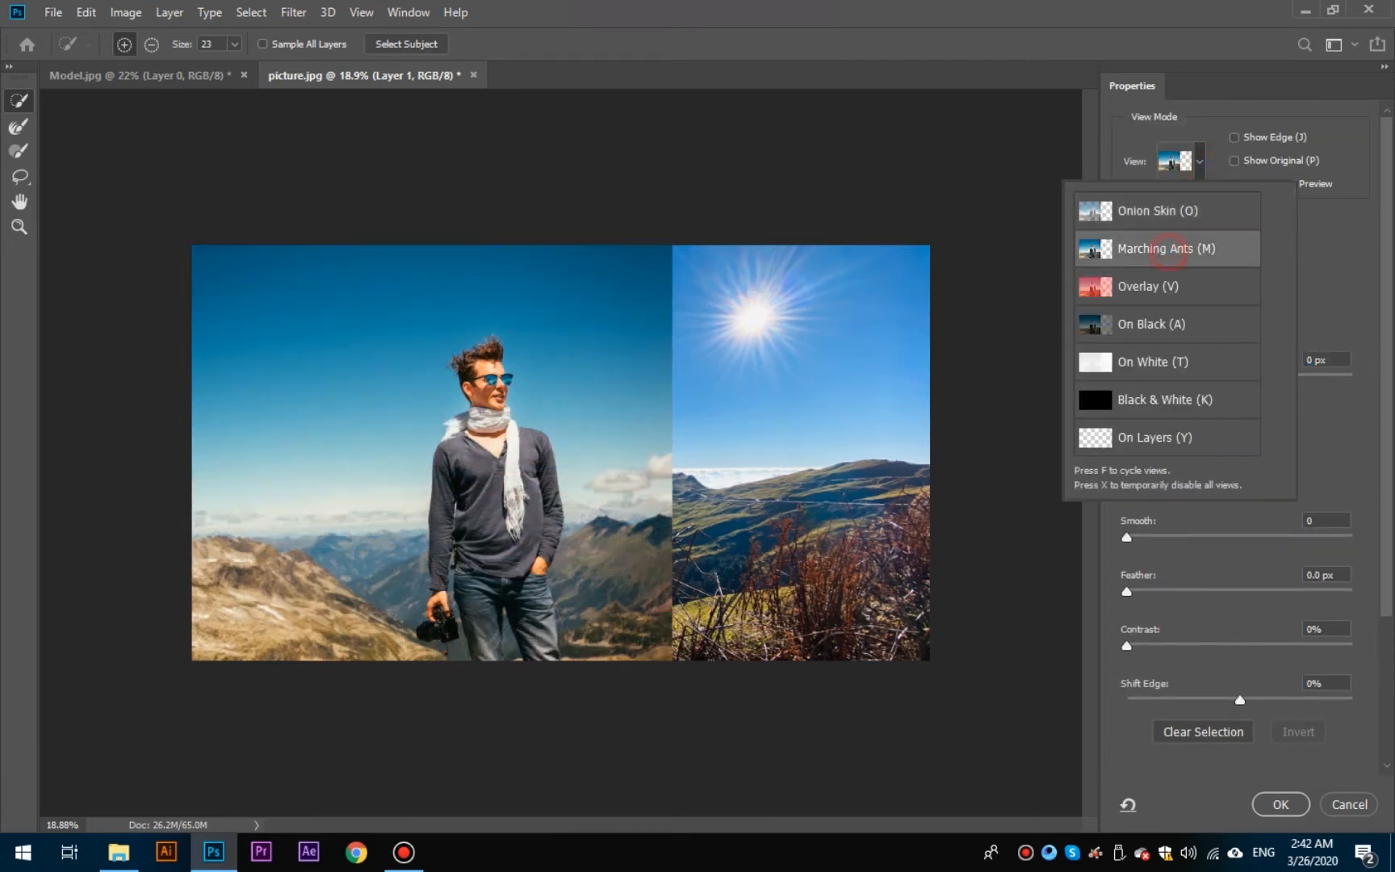
click(1155, 286)
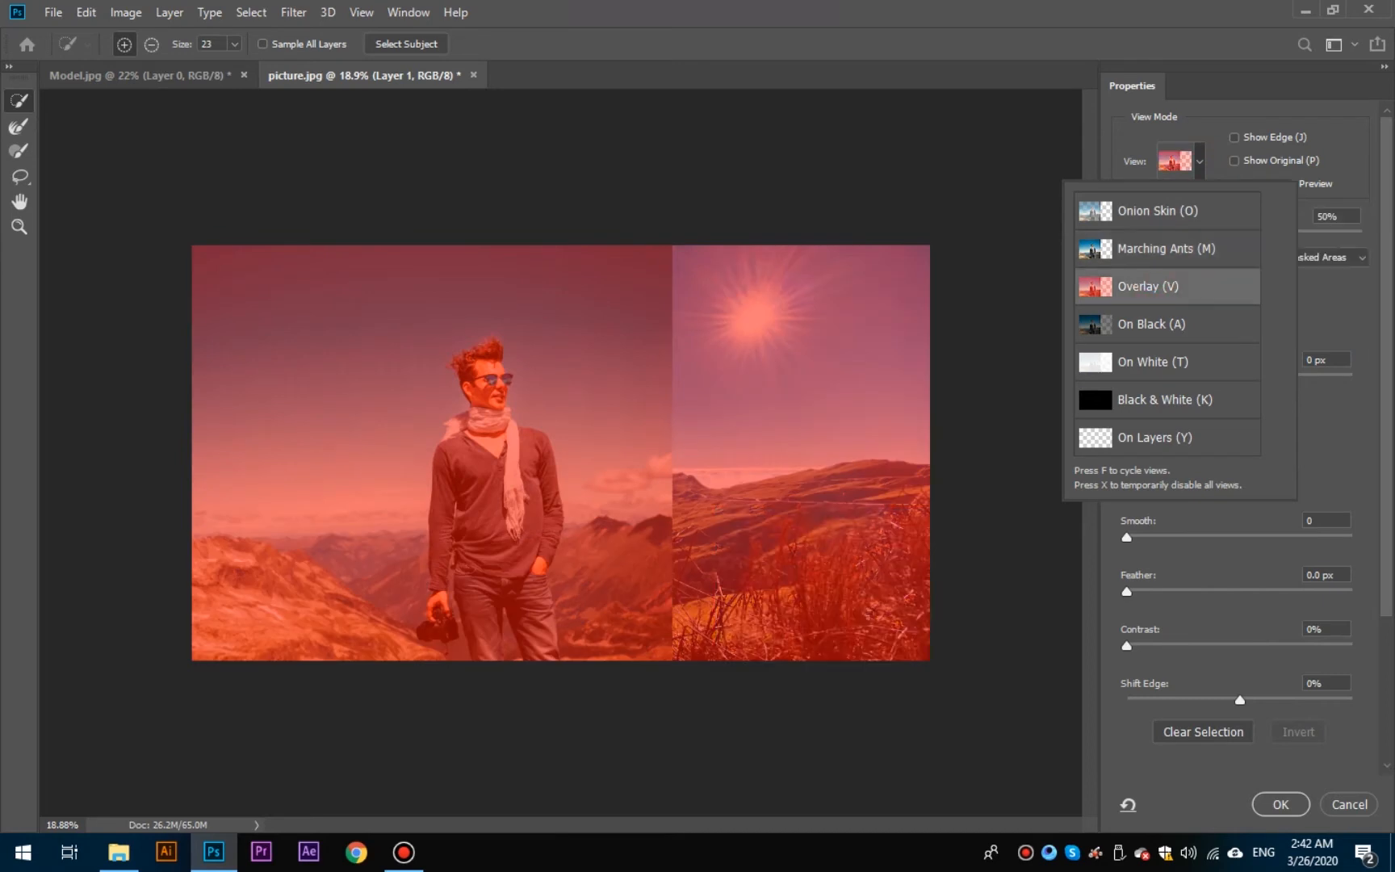
click(1160, 325)
click(1147, 362)
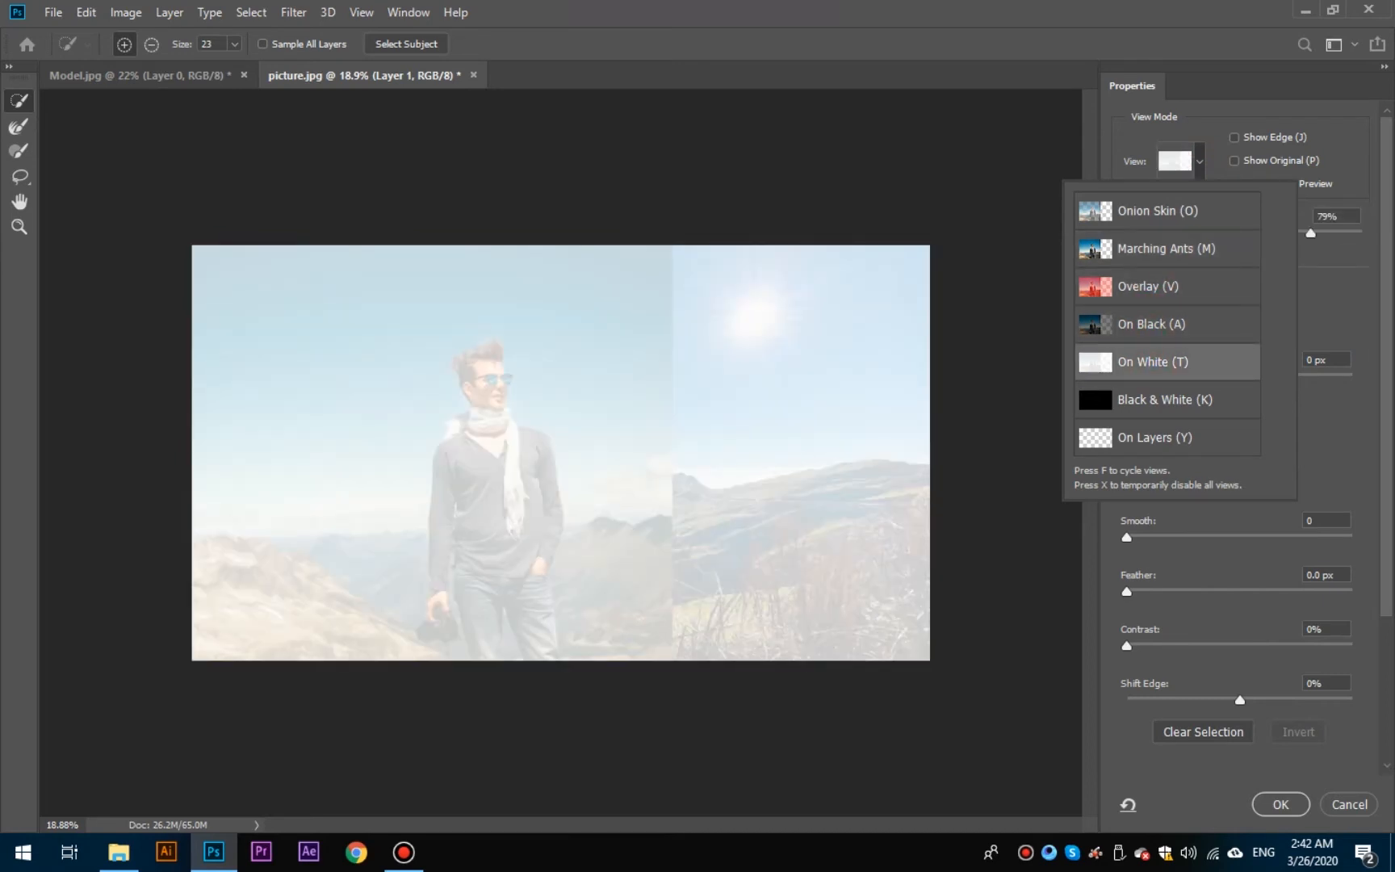
click(1325, 487)
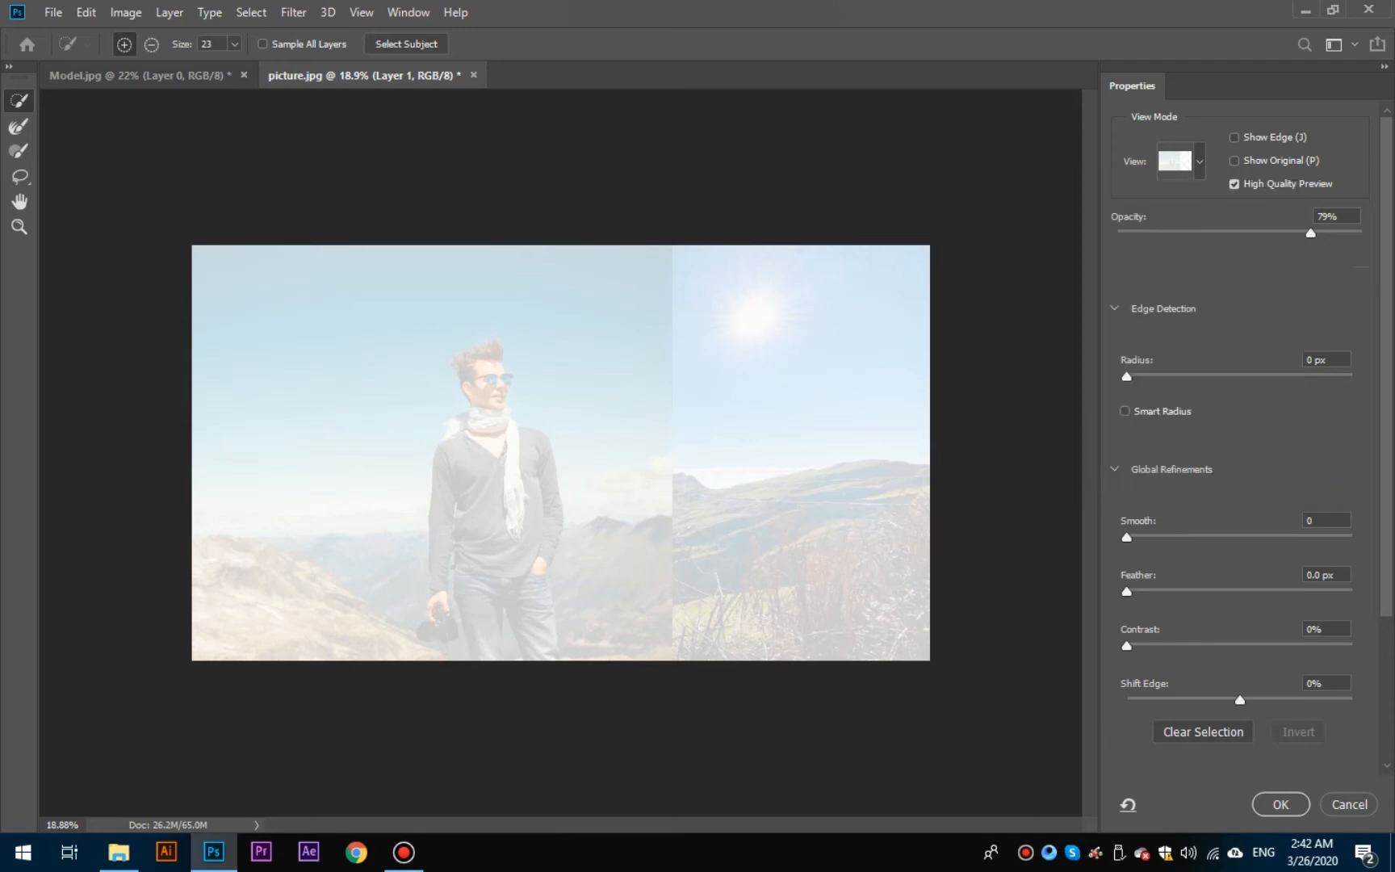
Select the man's hair, face and the scarf around his neck with the Quick Selection tool.
scroll(471, 414, up, 9)
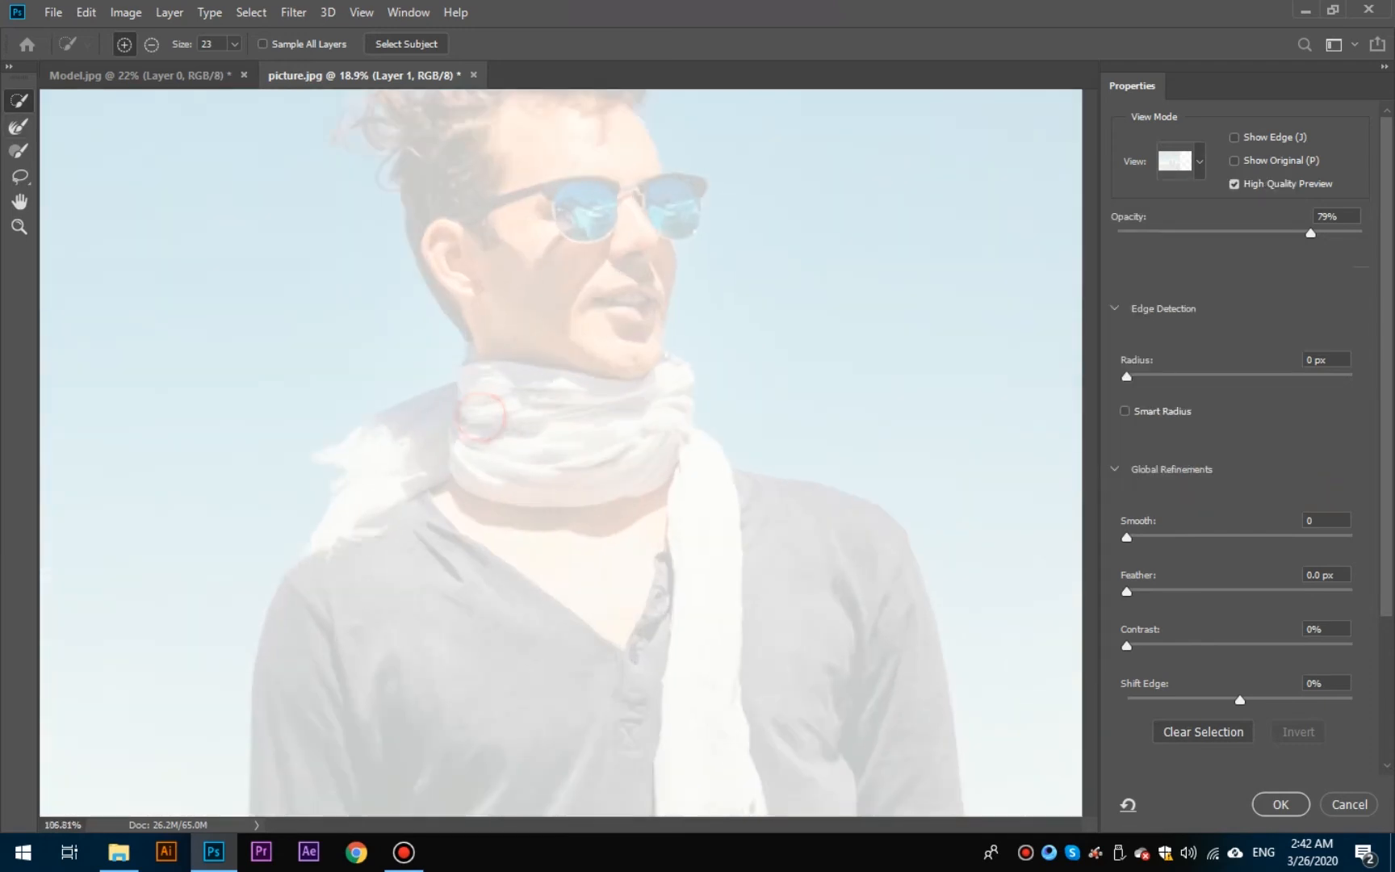
drag(516, 212, 531, 338)
mouse_move(590, 178)
mouse_down()
mouse_move(605, 186)
mouse_move(599, 252)
mouse_move(557, 406)
mouse_up()
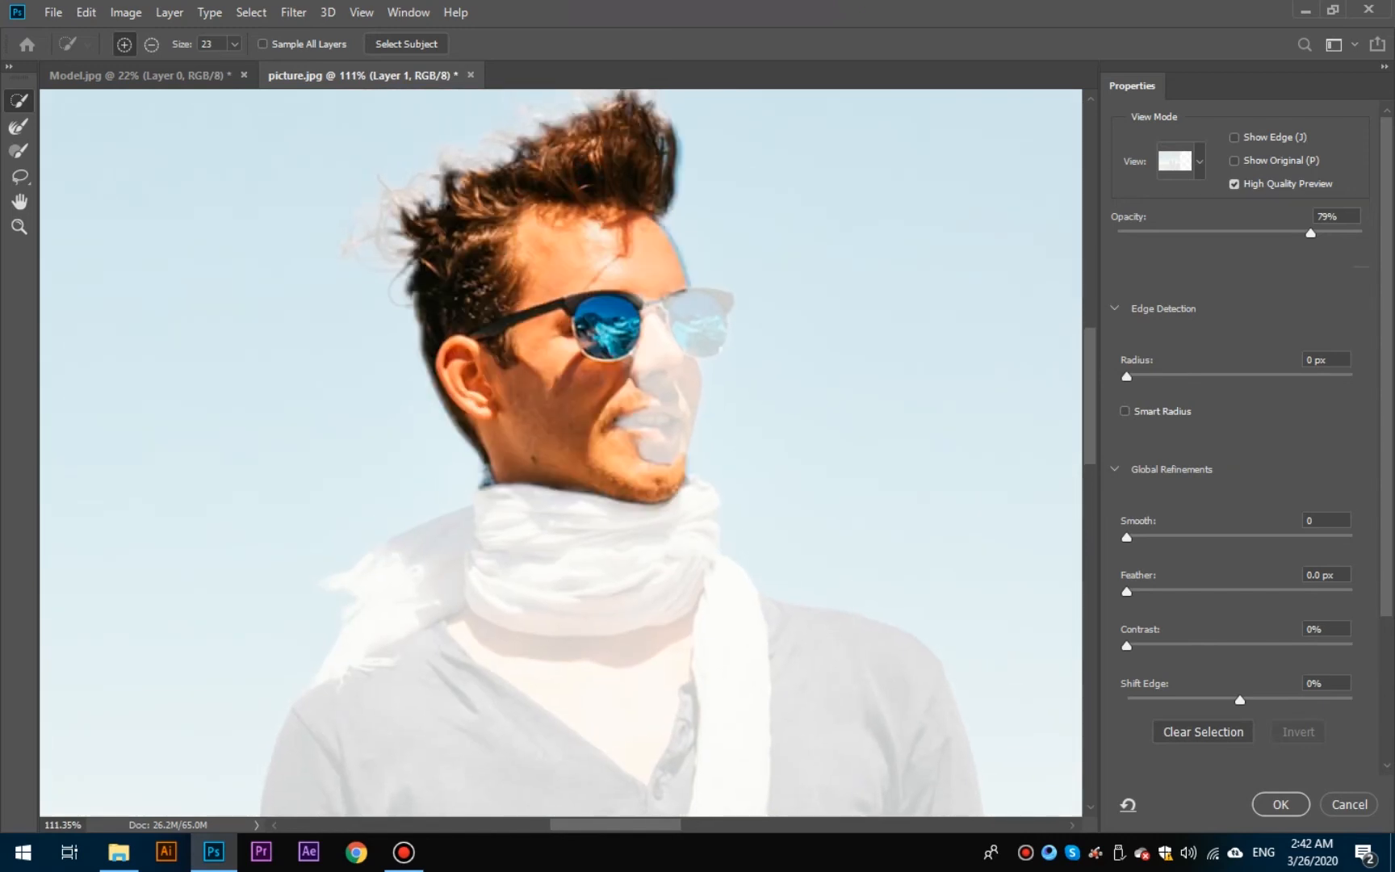
mouse_move(561, 476)
mouse_down()
mouse_move(606, 558)
mouse_move(693, 623)
mouse_up()
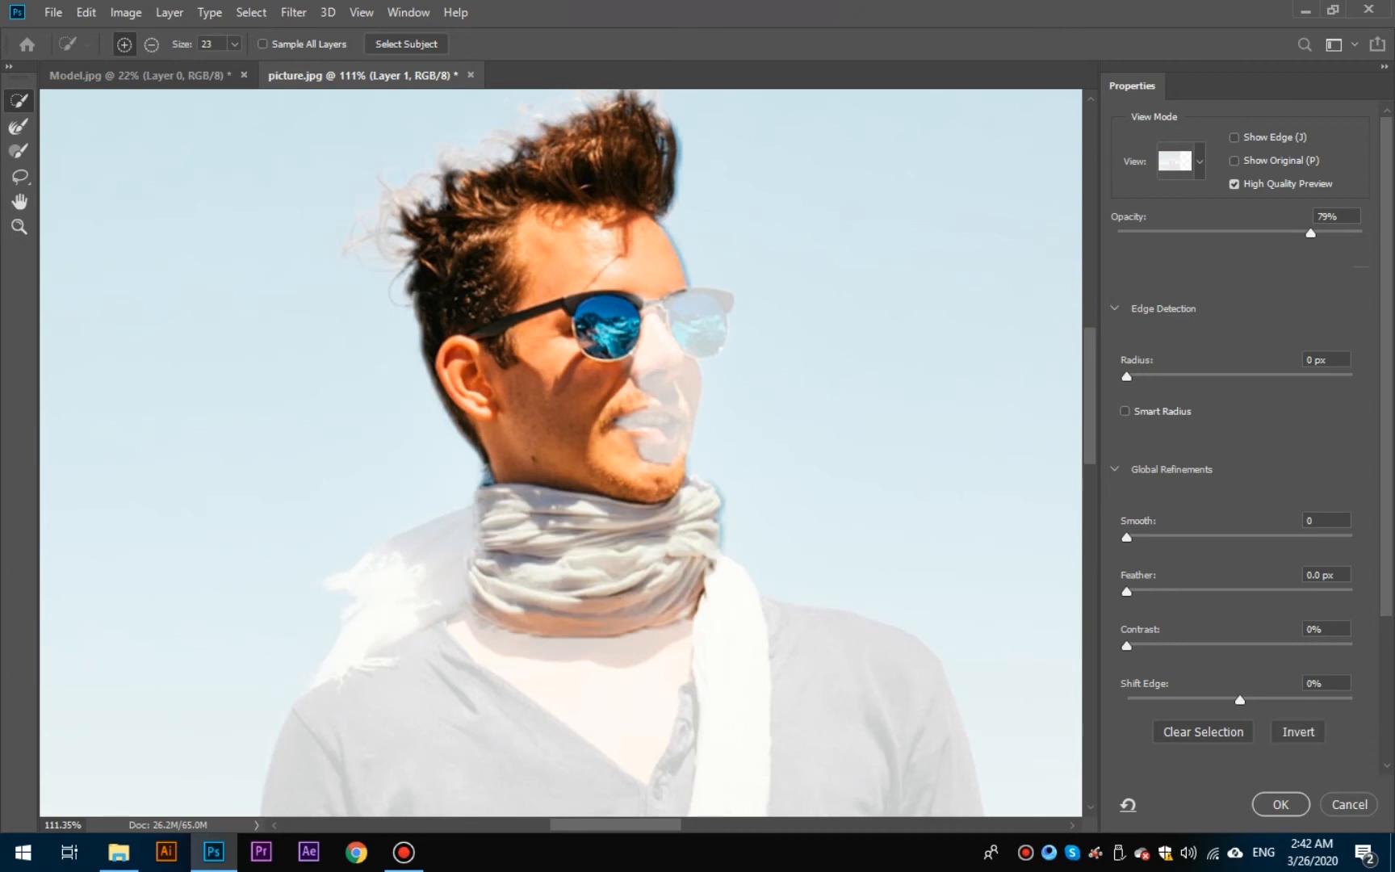
Enlarge the selection brush to 114 and add the man's shirt, hanging scarf end and jeans to the selection.
key(ctrl+0)
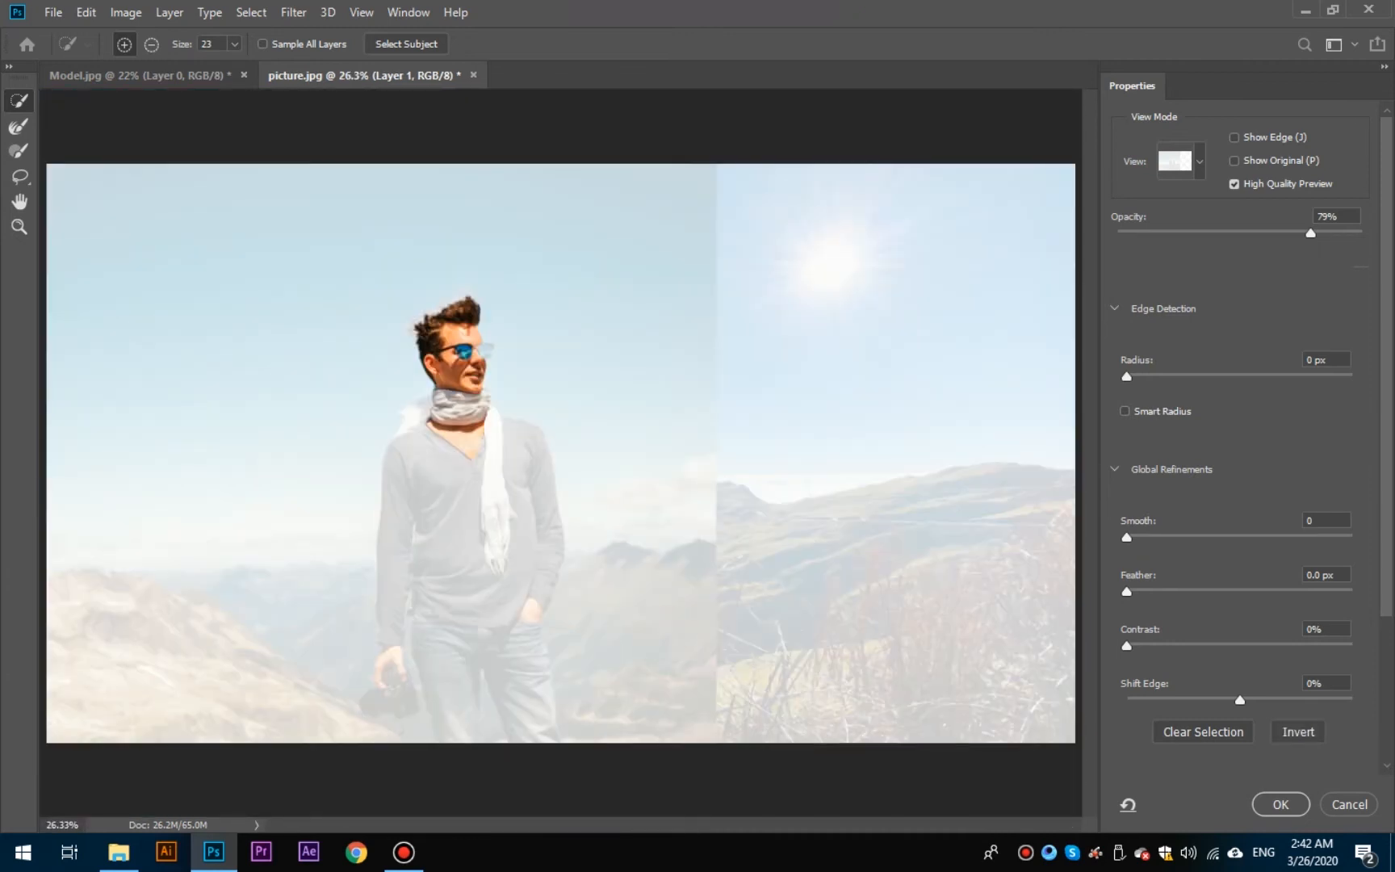
drag(480, 485, 491, 486)
mouse_move(449, 460)
mouse_down()
mouse_move(440, 505)
mouse_move(457, 593)
mouse_move(472, 604)
mouse_up()
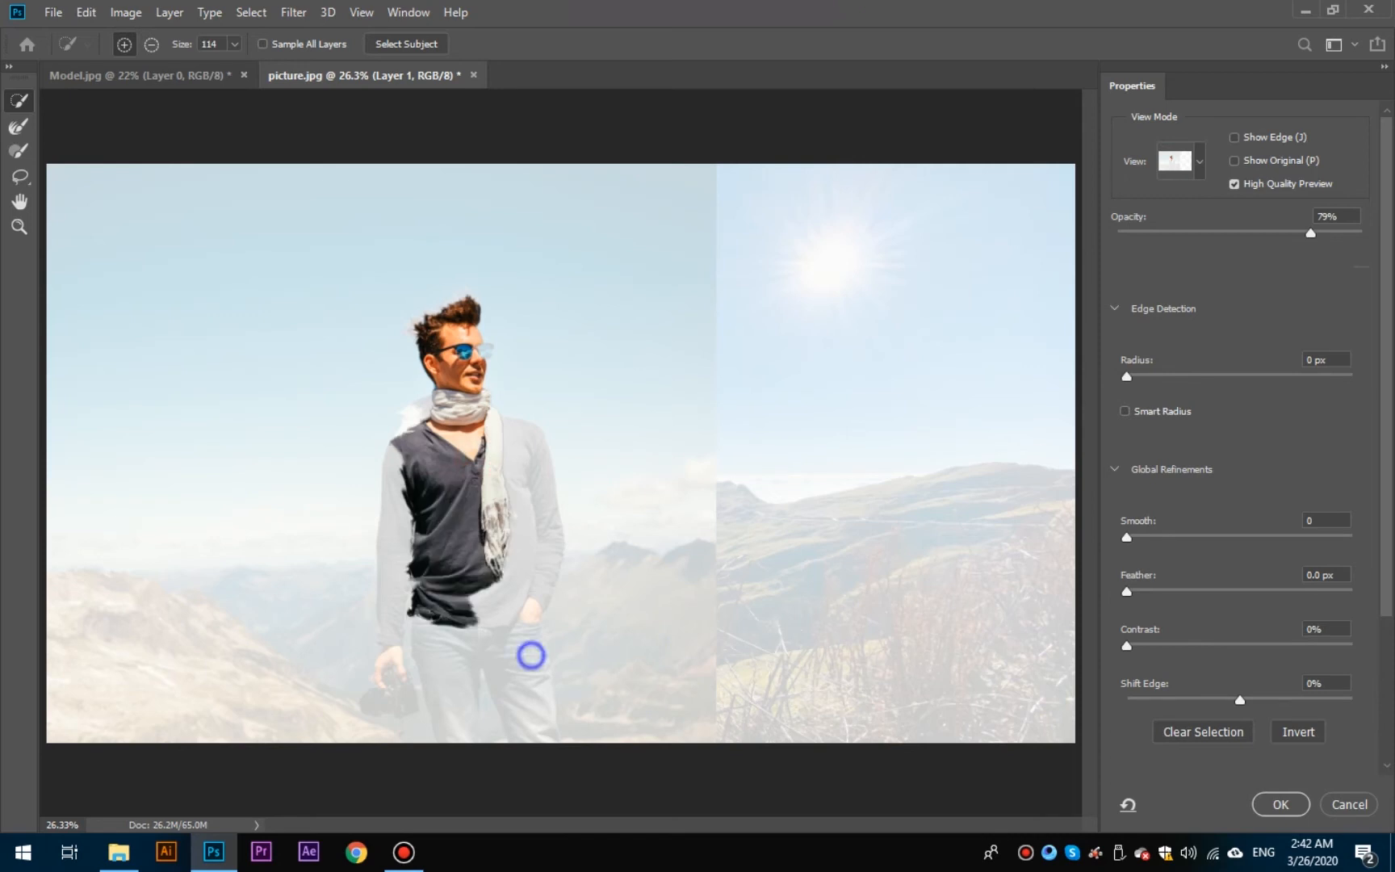
click(519, 636)
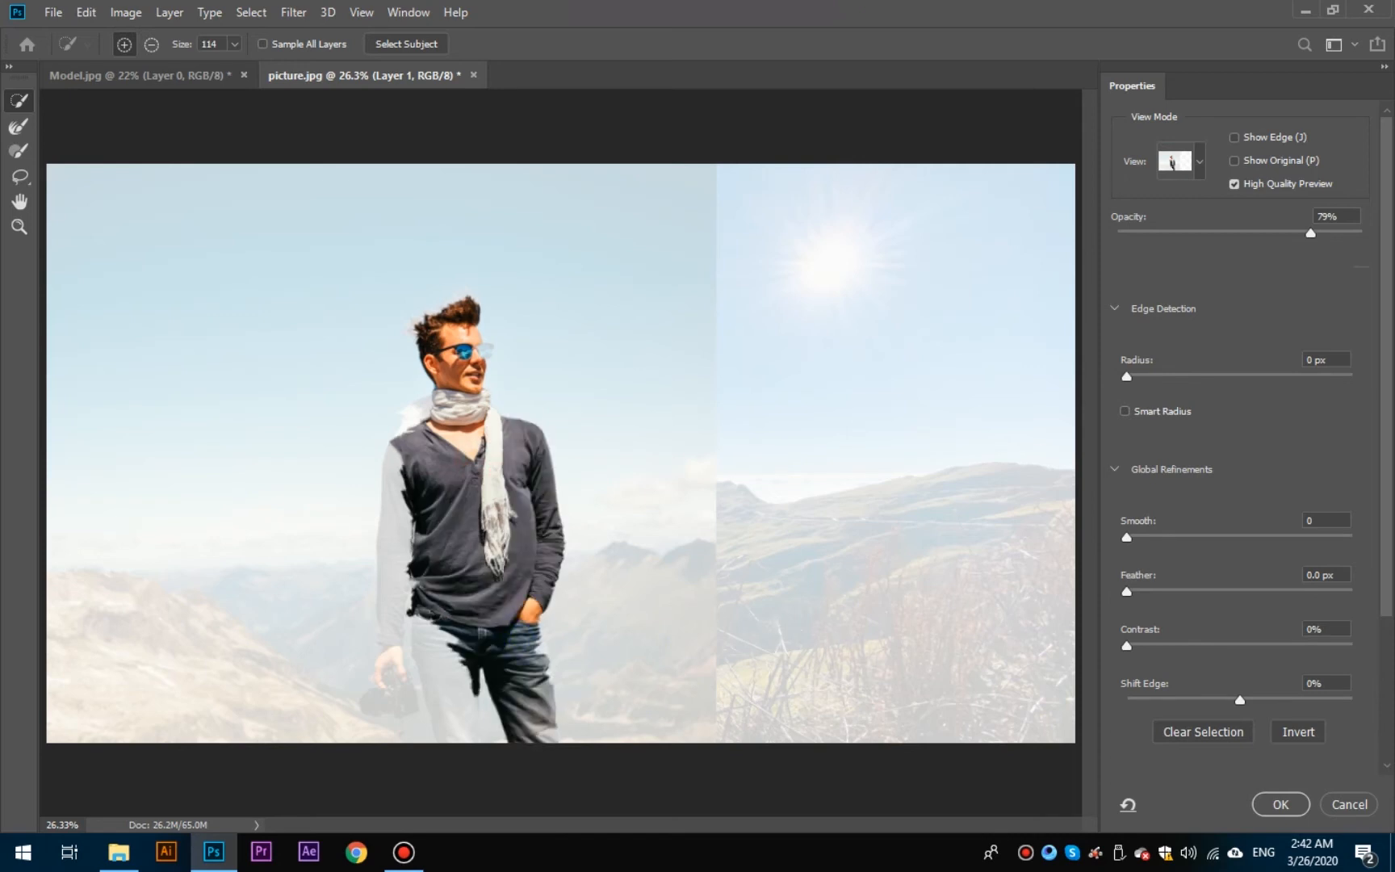
click(436, 625)
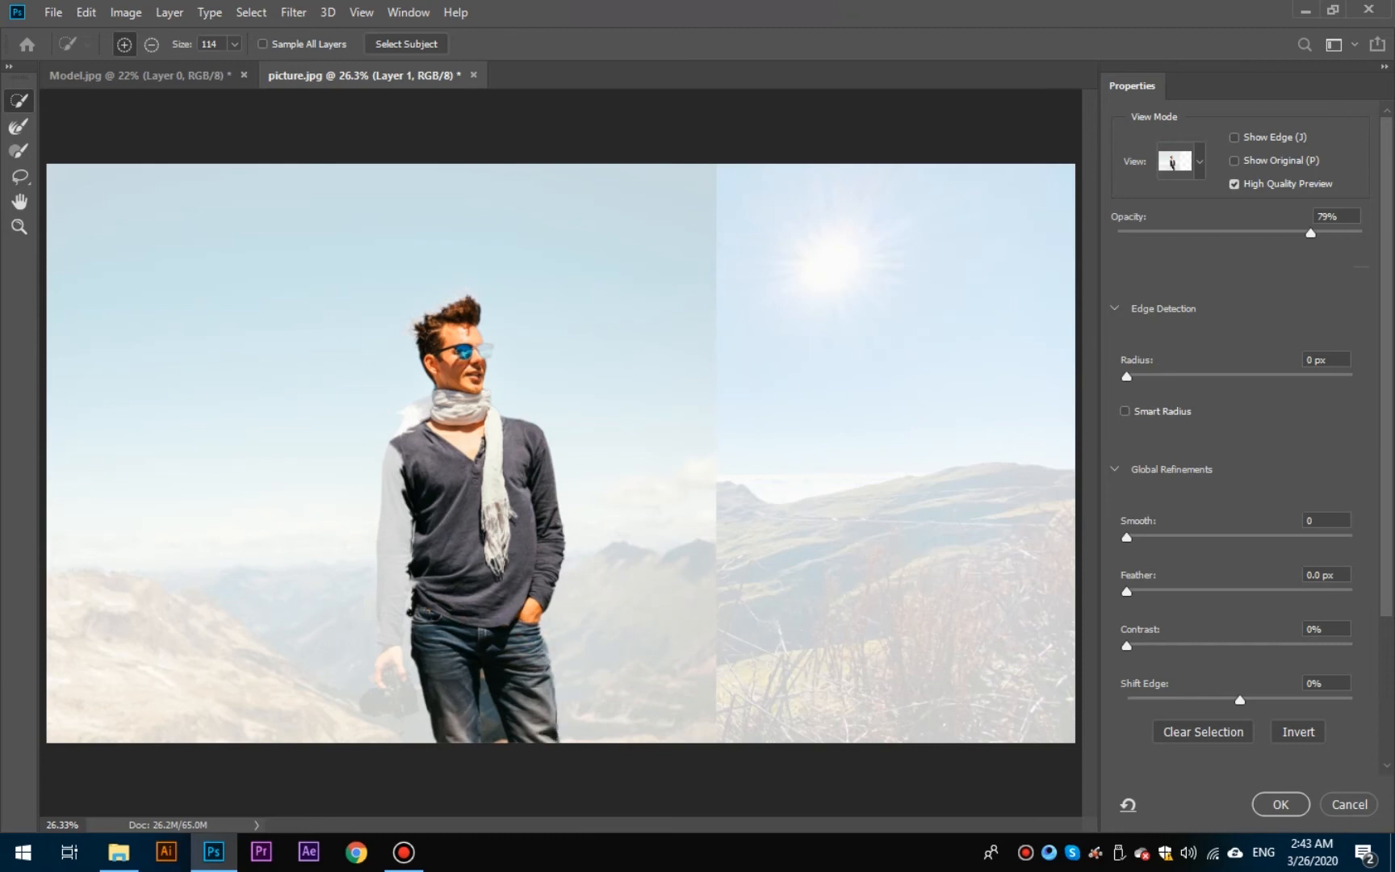
Reduce the brush size to 38 and add the remaining sleeve, hand, camera, loose scarf end and sunglasses to the selection.
drag(479, 531, 464, 531)
drag(401, 471, 391, 680)
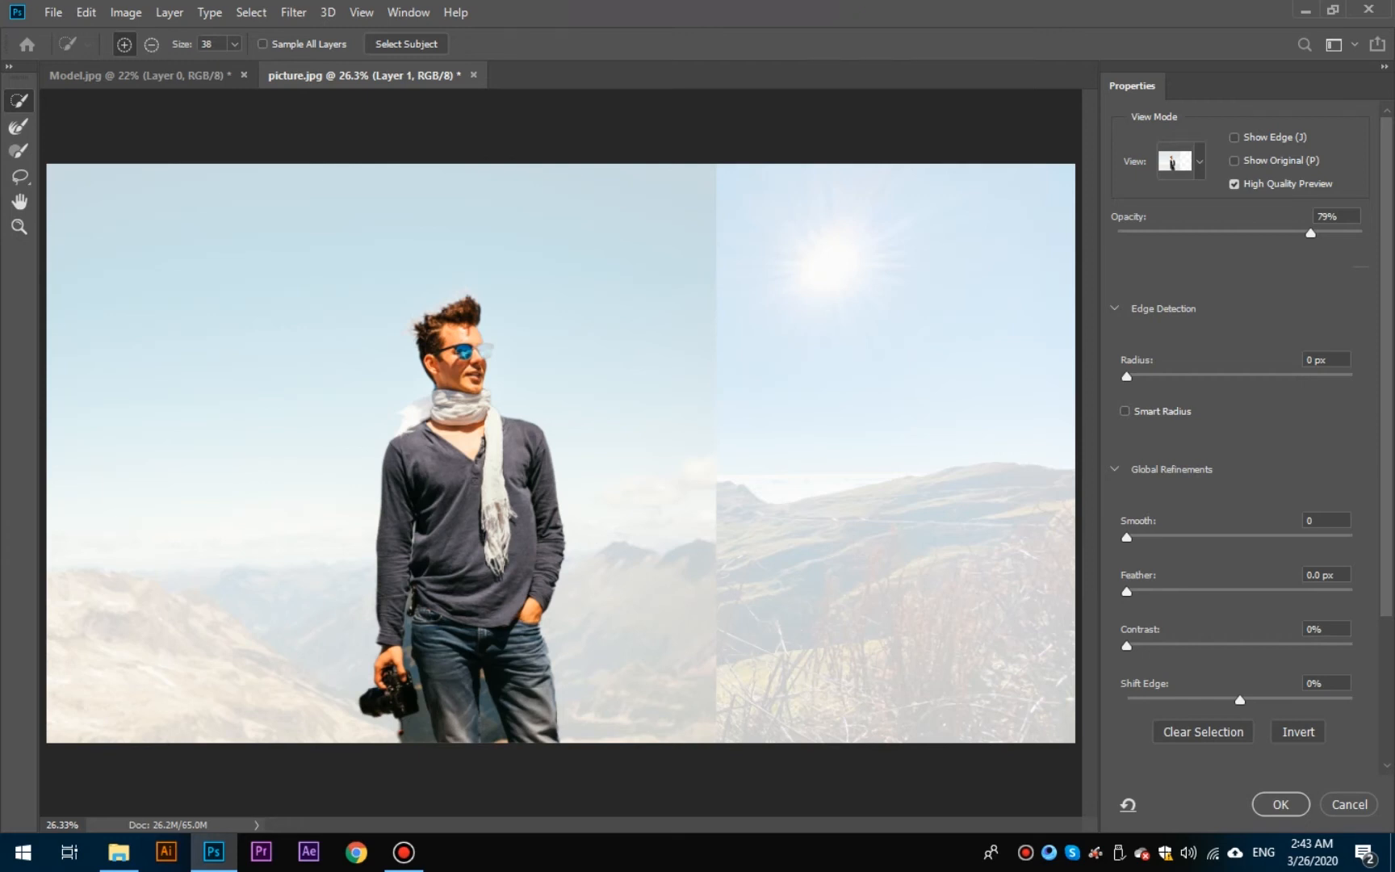
drag(425, 406, 412, 420)
drag(480, 357, 487, 352)
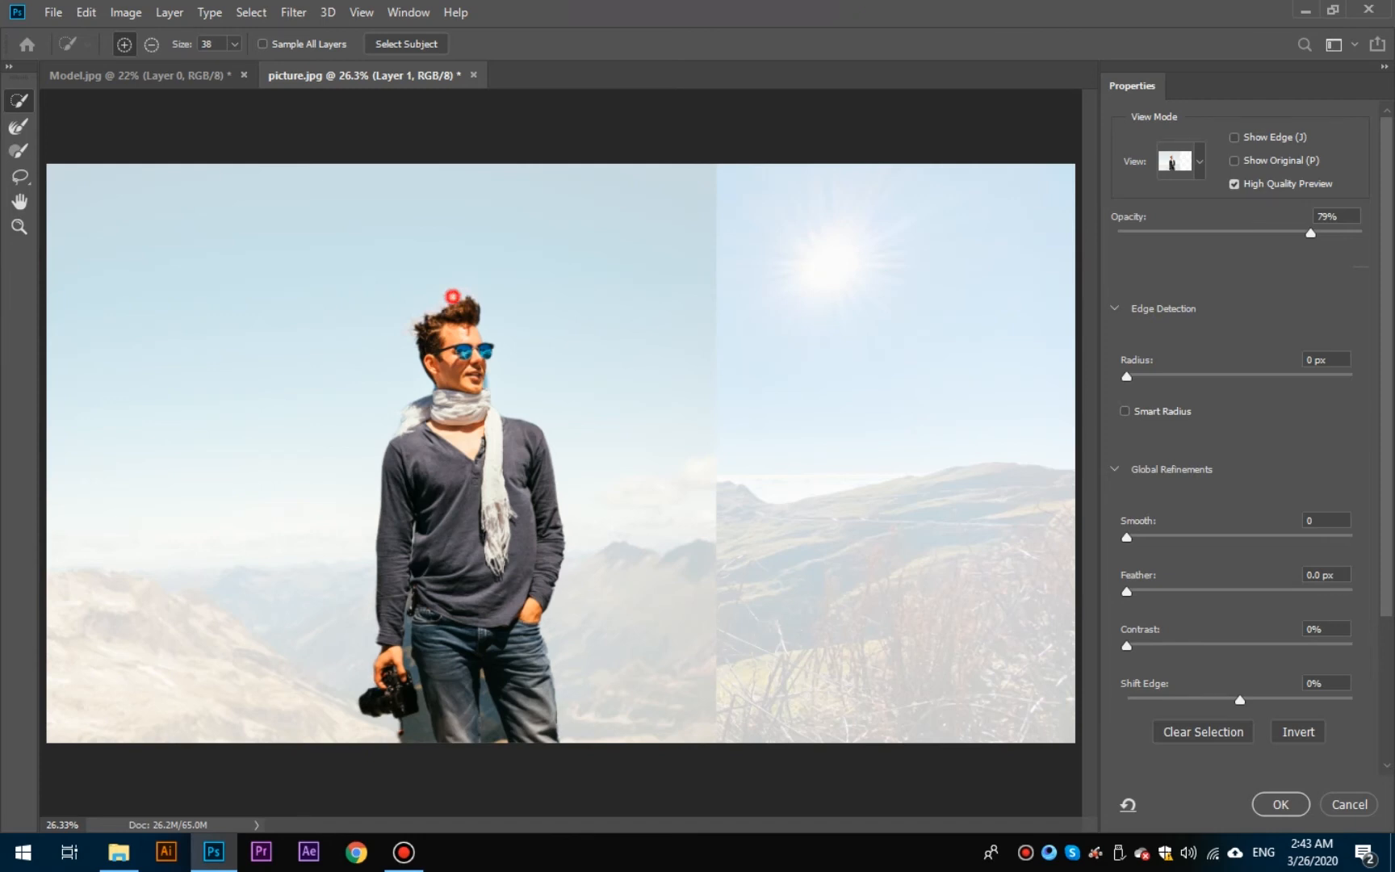
Examine the selection edges around the man's hair, face and scarf.
scroll(453, 303, up, 5)
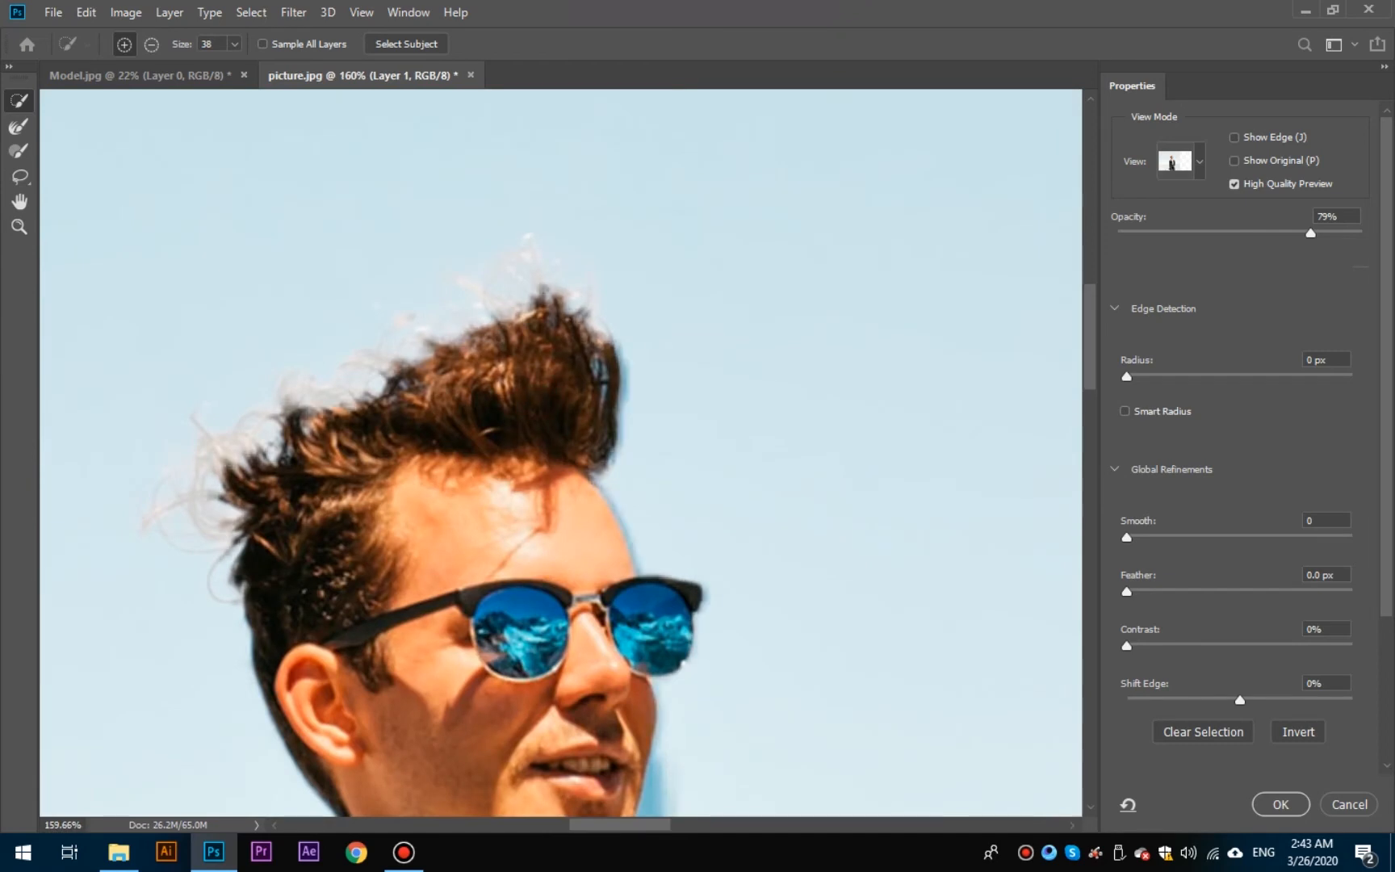
scroll(660, 461, down, 5)
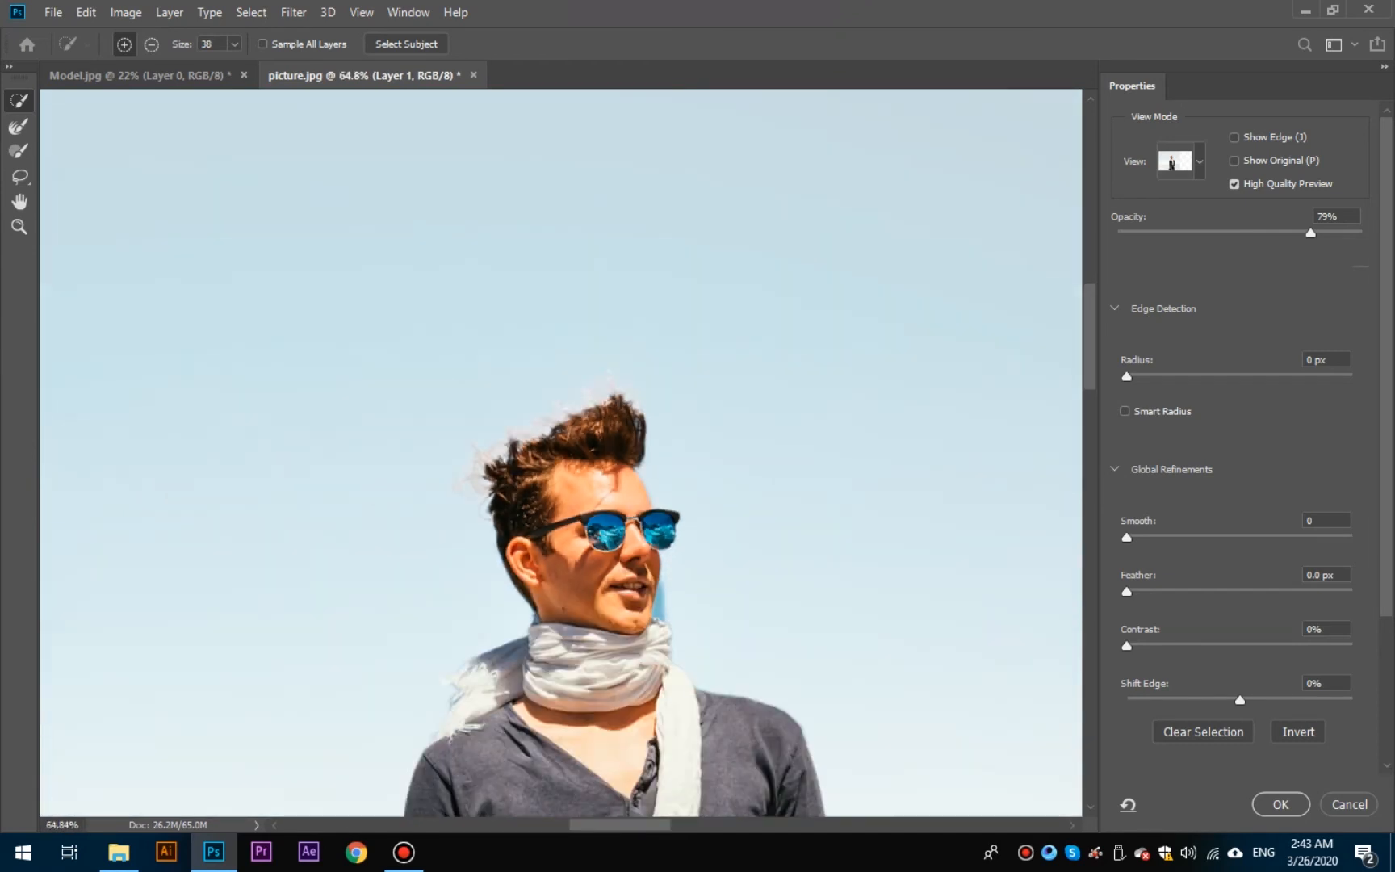
scroll(660, 461, up, 5)
scroll(518, 197, up, 4)
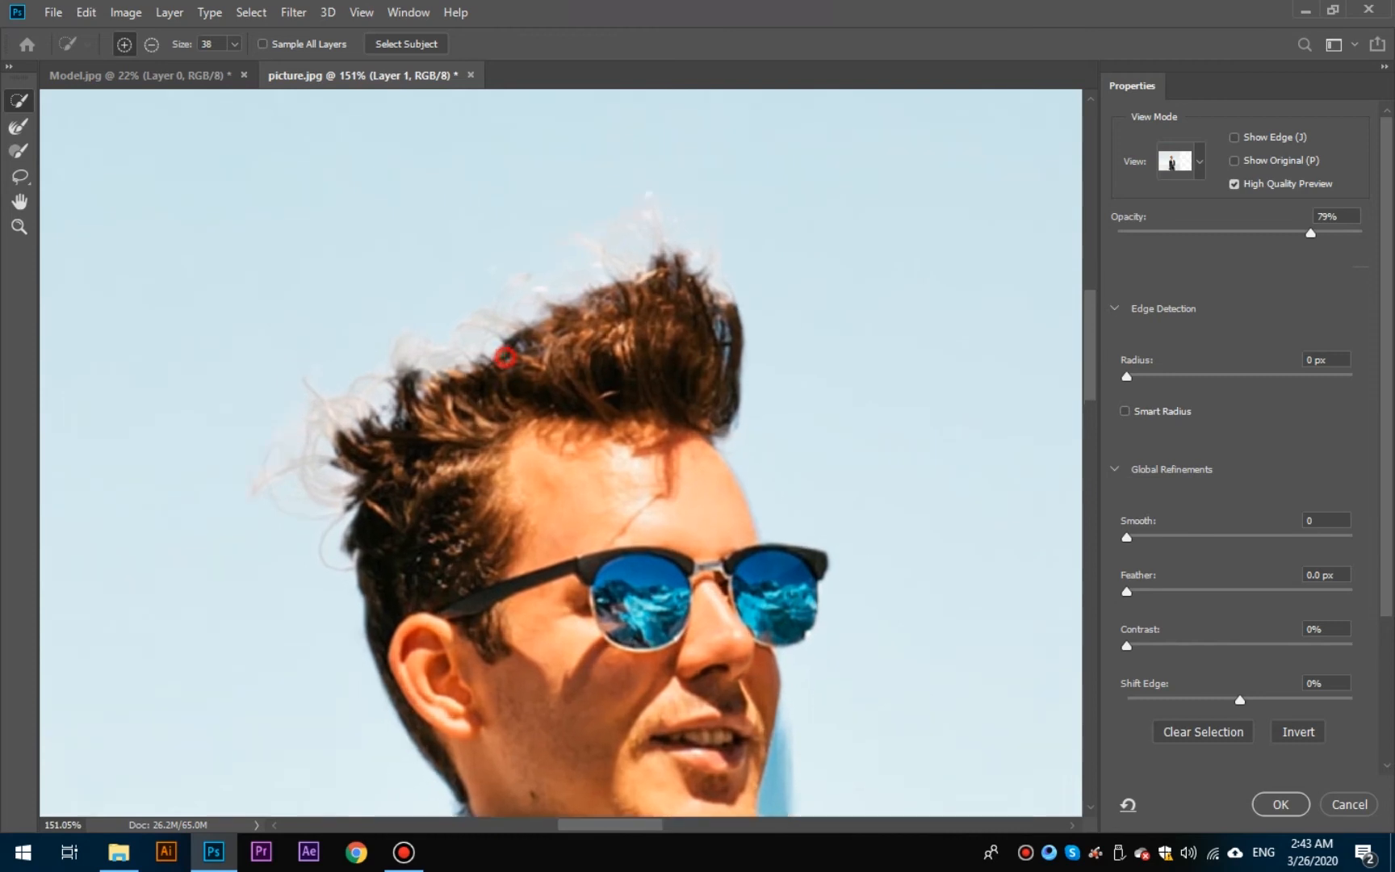
scroll(692, 404, down, 5)
scroll(638, 504, down, 4)
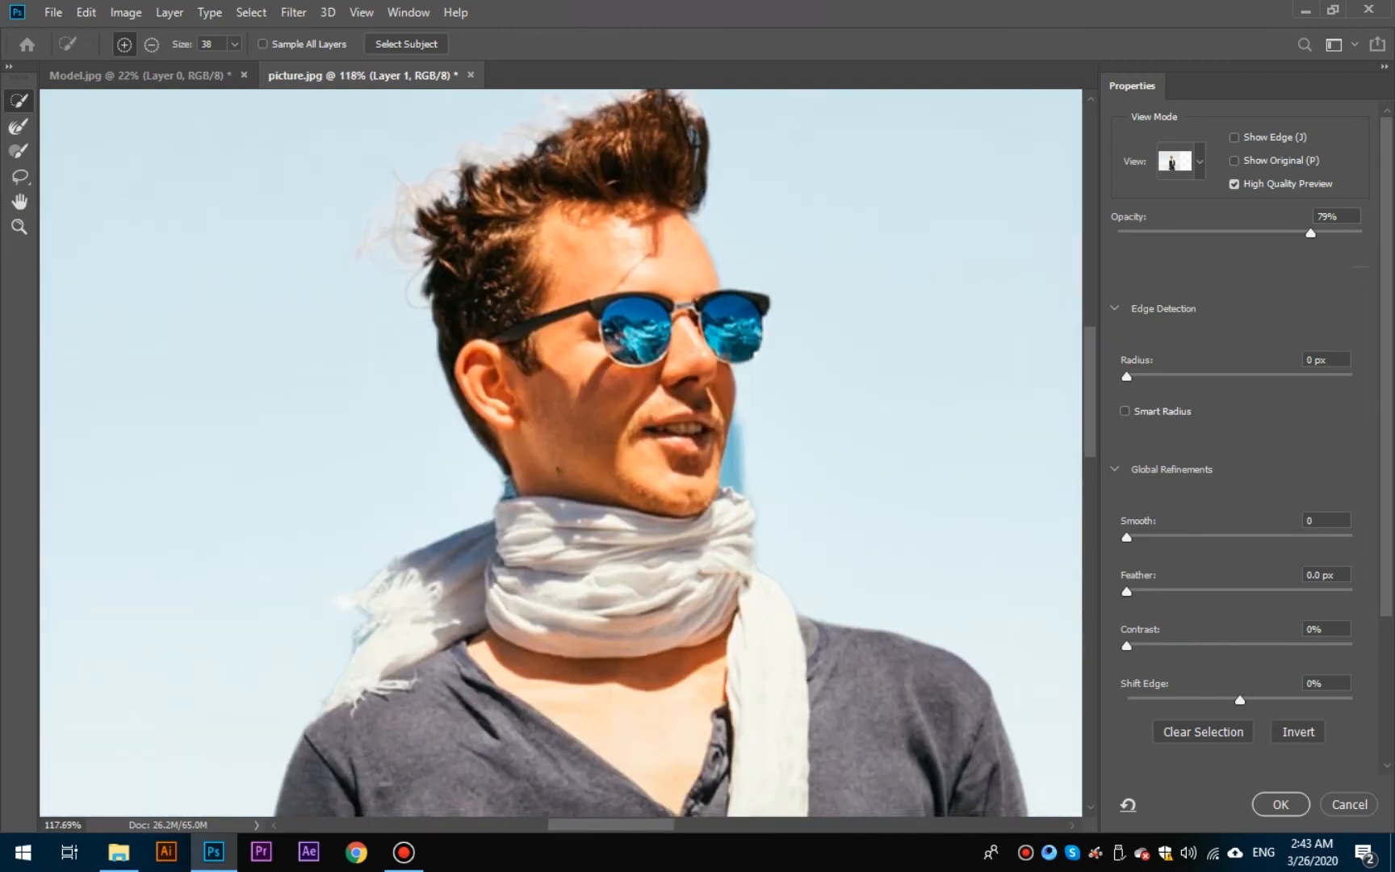
scroll(638, 504, down, 8)
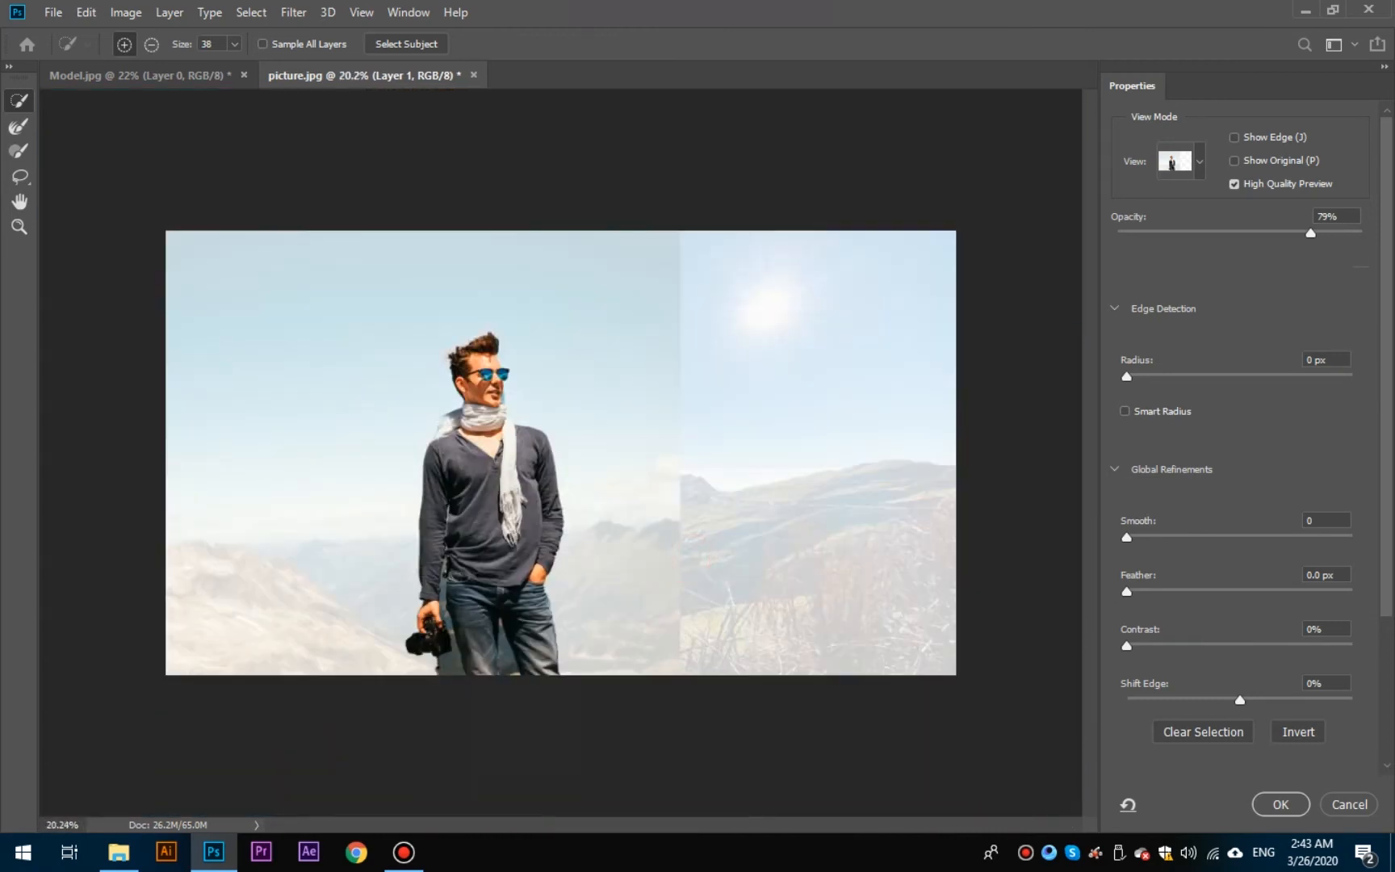
Subtract the background area between the man's legs from the selection.
scroll(459, 627, up, 2)
scroll(460, 627, up, 8)
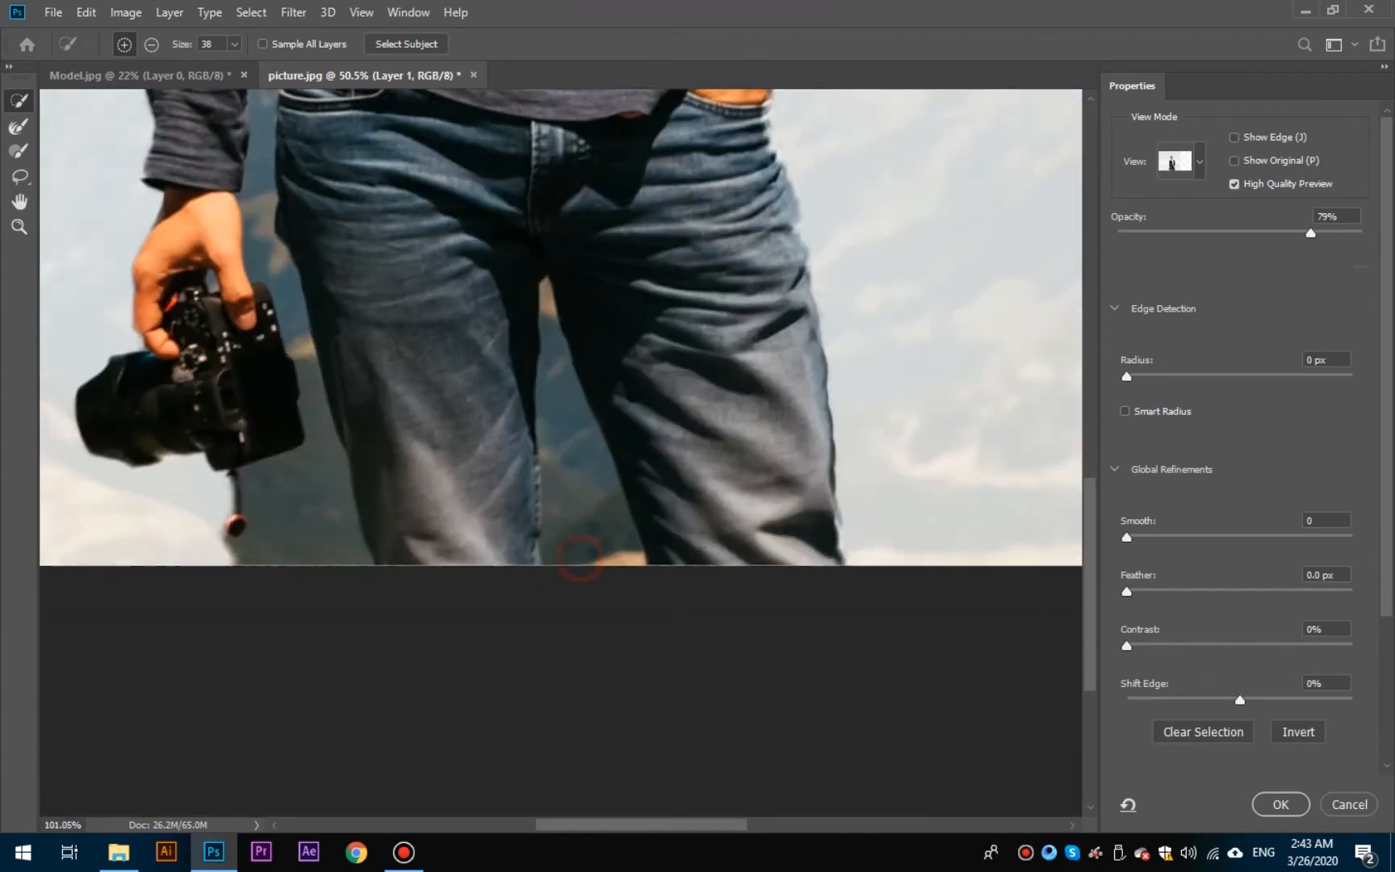
drag(823, 297, 744, 393)
click(700, 138)
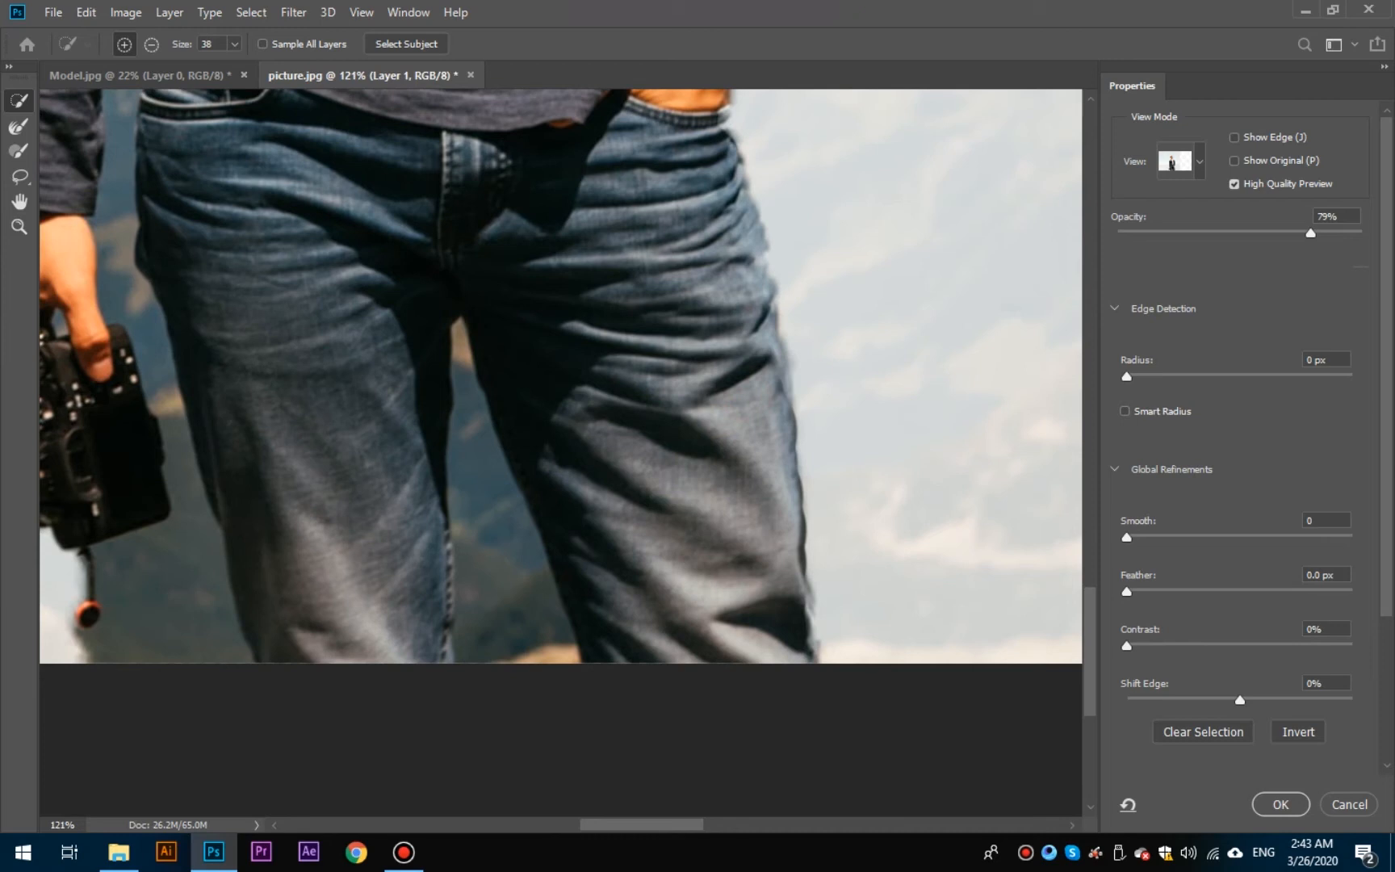
click(508, 684)
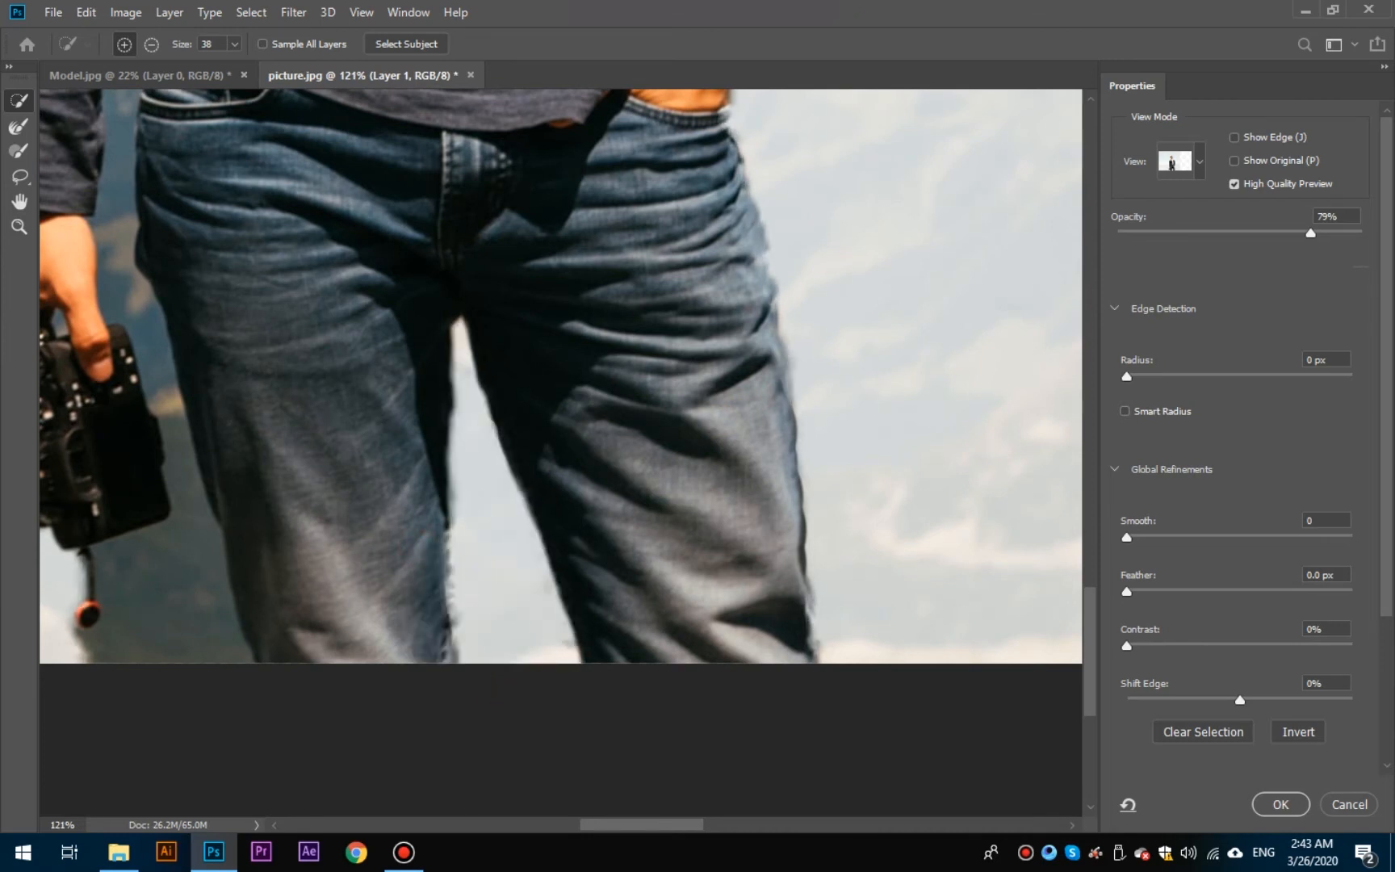
Subtract the background between the camera and the jeans, plus the dangling camera strap, using a brush size of 40.
scroll(422, 642, left, 5)
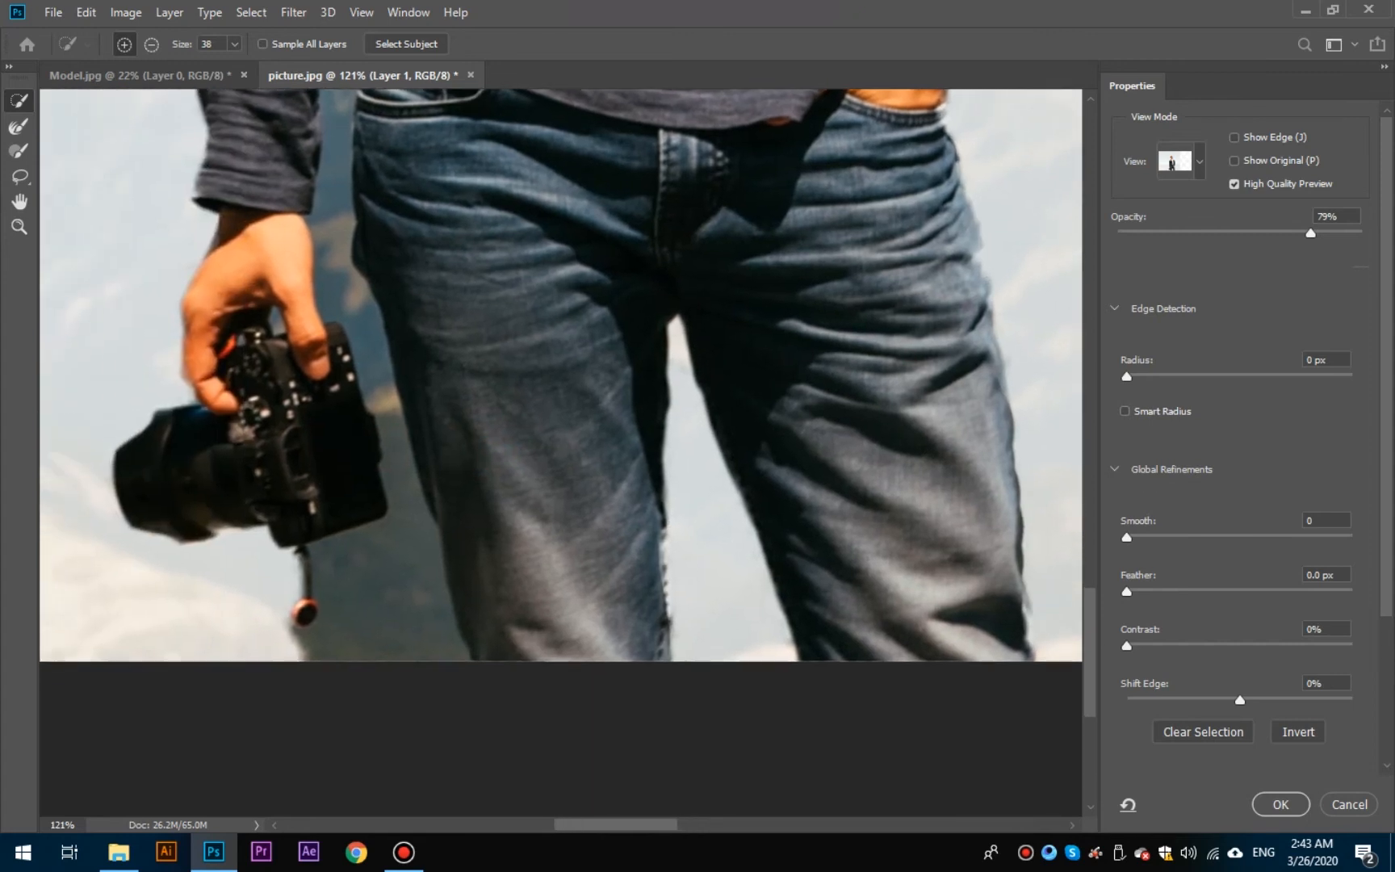
click(423, 643)
drag(422, 642, 422, 642)
drag(418, 704, 396, 638)
drag(305, 563, 303, 655)
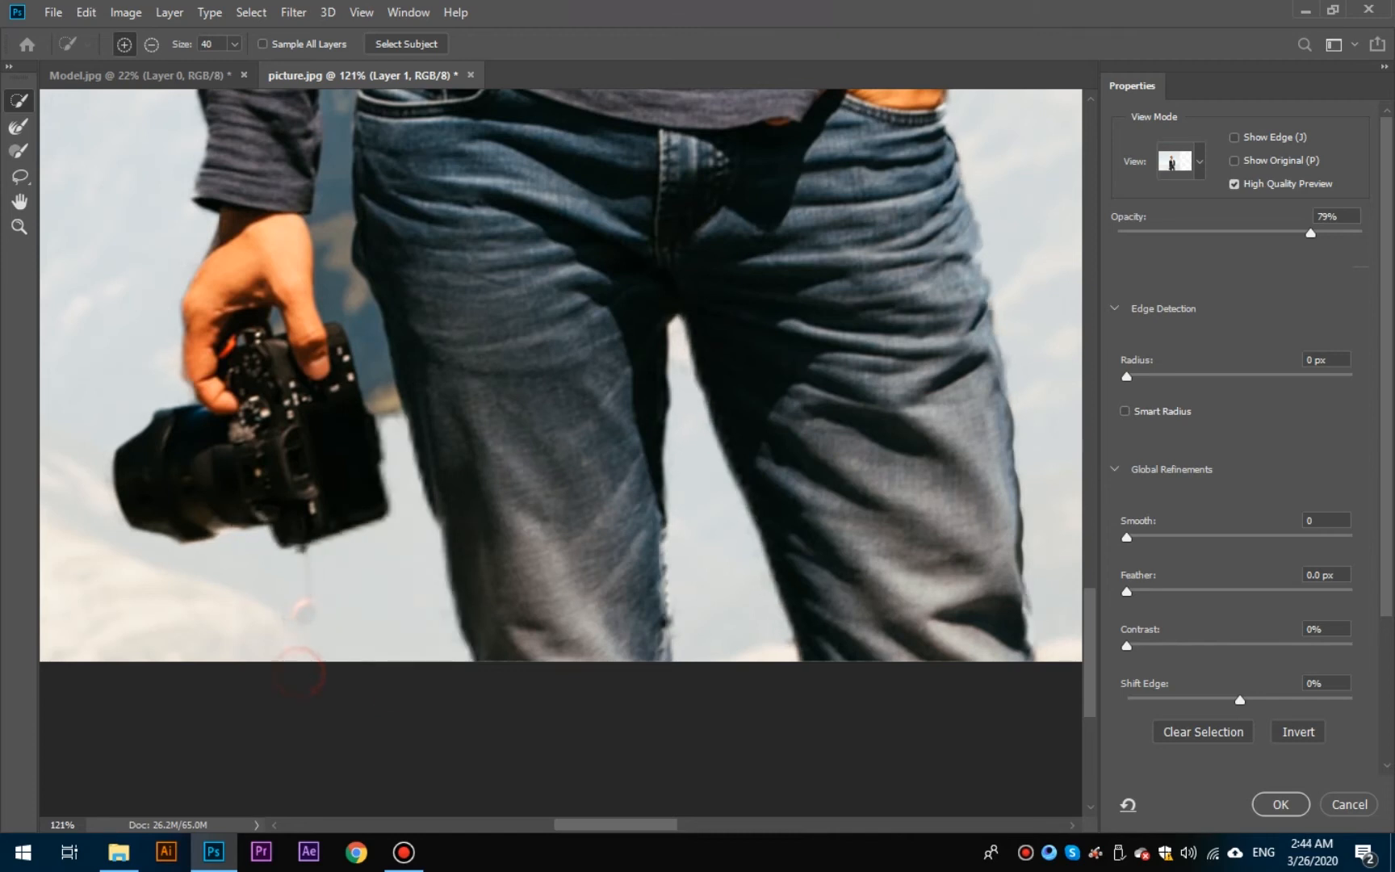
Reduce the brush size to 18 and subtract the remaining background between the hand, sleeve cuff and jeans.
scroll(356, 390, up, 3)
mouse_move(302, 449)
mouse_down()
mouse_move(452, 489)
mouse_move(376, 452)
mouse_move(304, 206)
mouse_up()
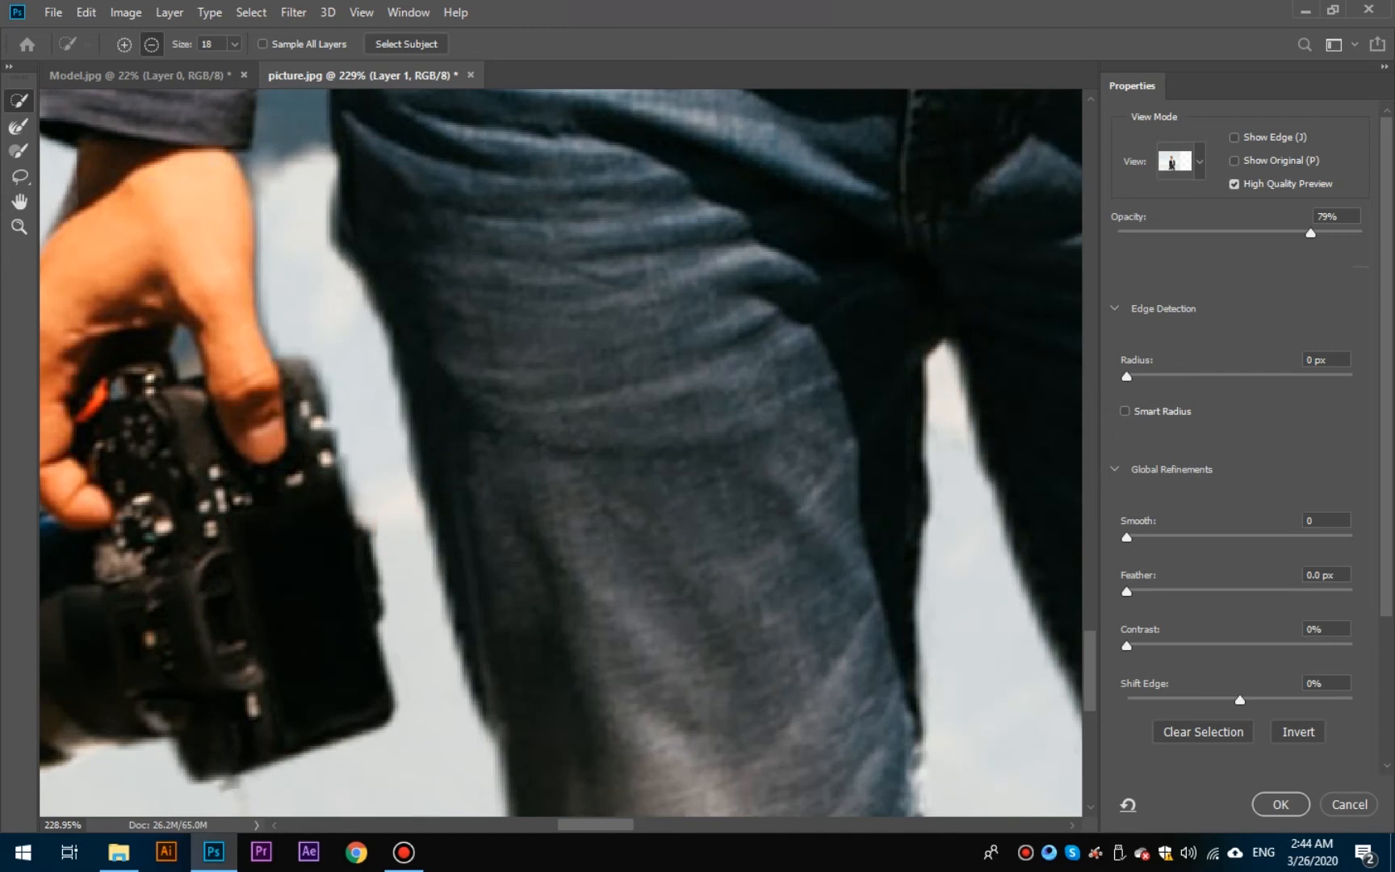
drag(331, 319, 411, 700)
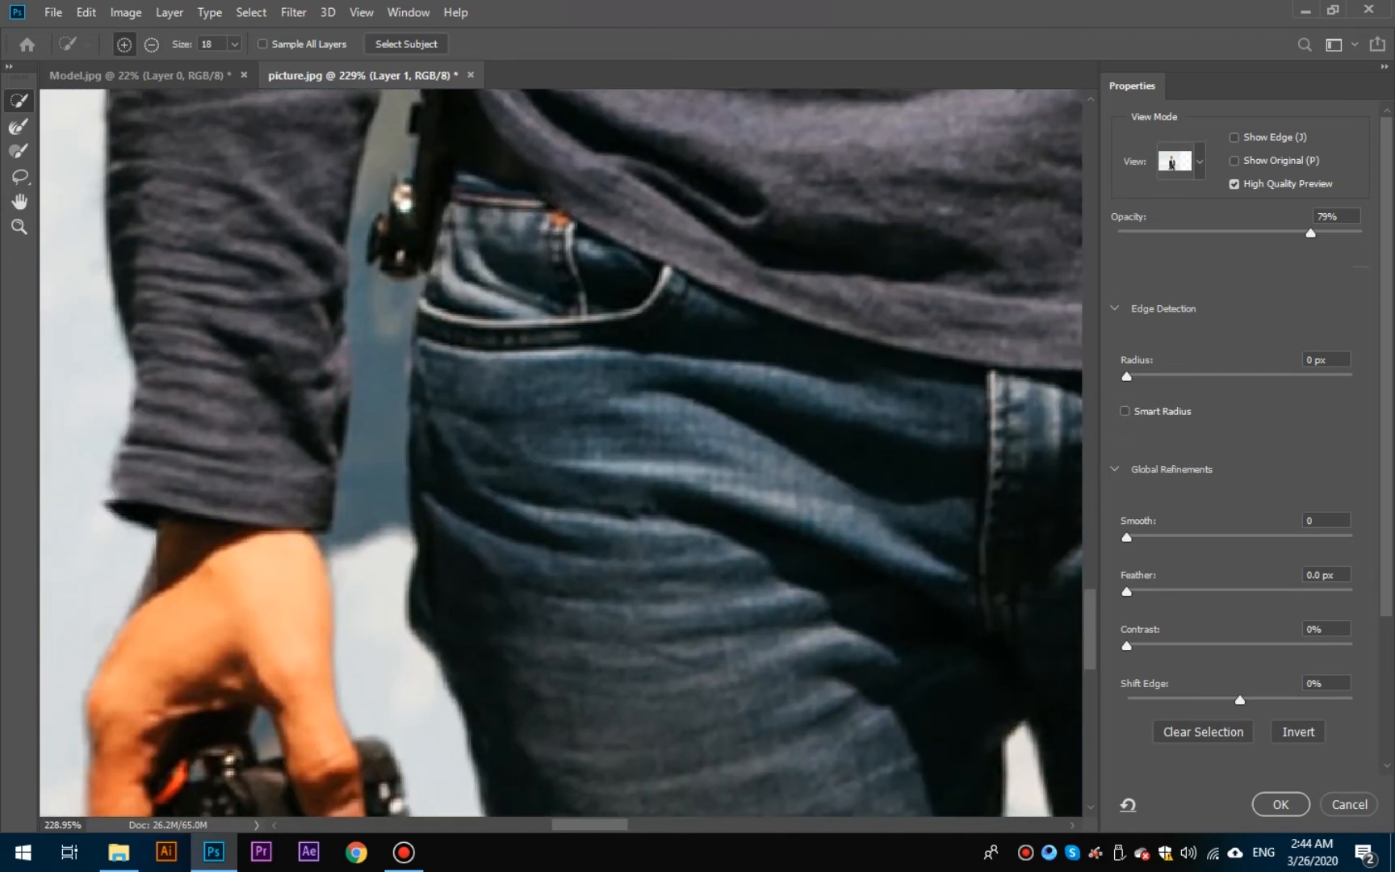
drag(361, 545, 384, 321)
Reduce the brush size to 10 and subtract the remaining background between the sleeve, jeans and shirt up to the elbow.
mouse_move(351, 377)
mouse_down()
mouse_move(393, 457)
mouse_move(438, 641)
mouse_up()
alt+right_click(469, 488)
drag(446, 517, 482, 386)
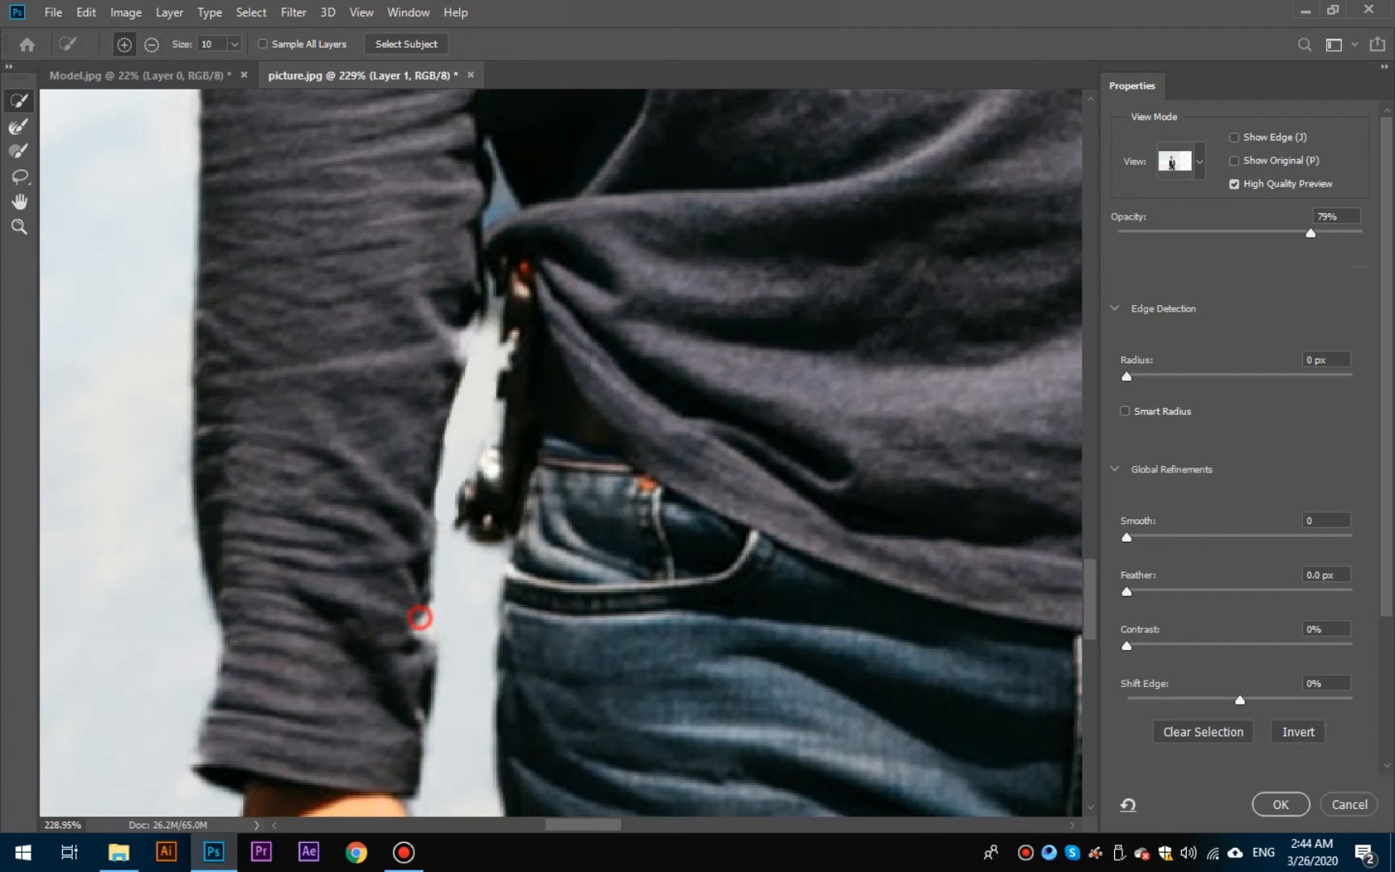
scroll(485, 549, up, 4)
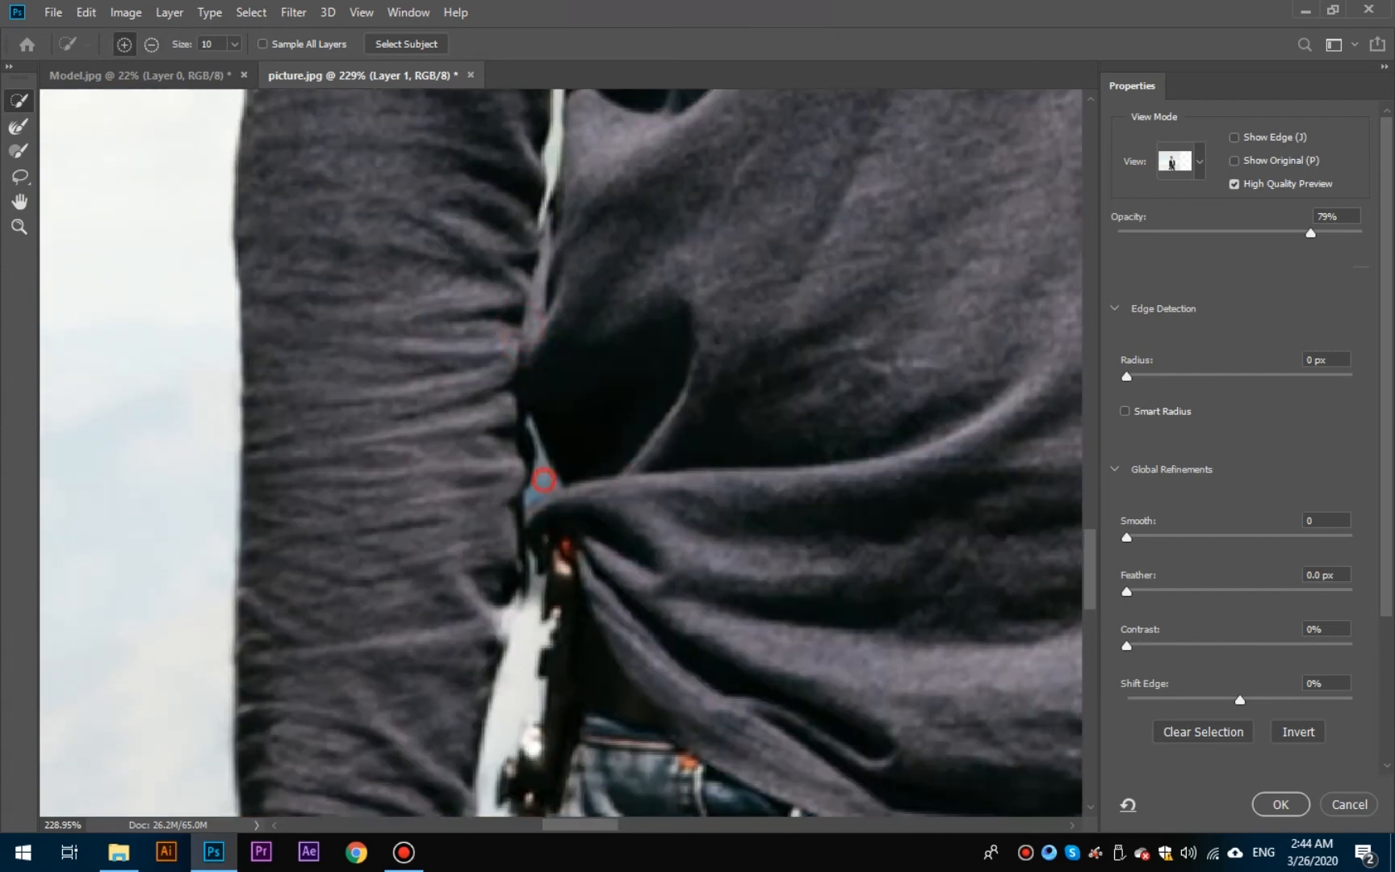
click(544, 480)
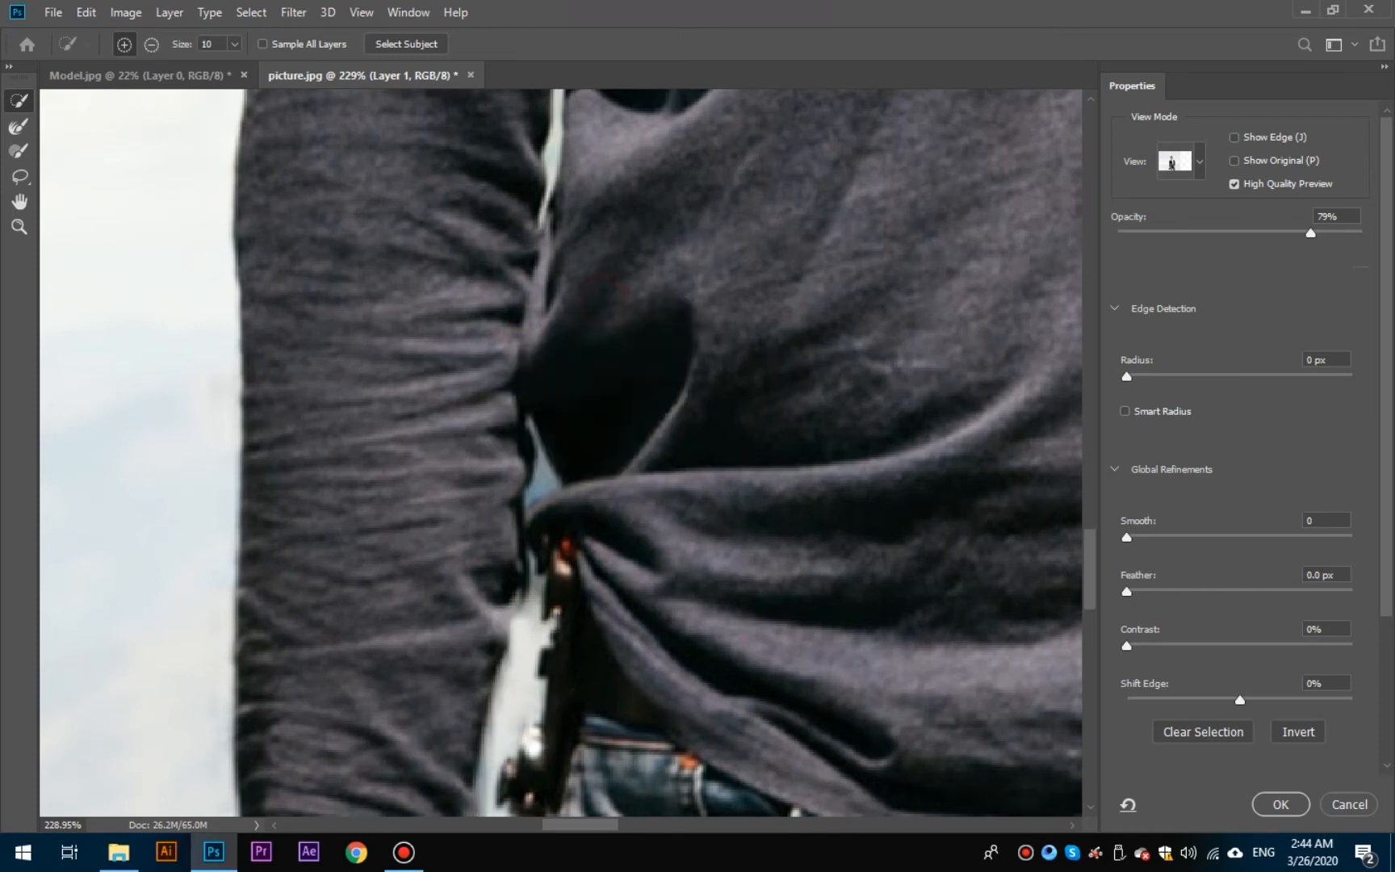
Examine the selection edges around the torso, camera, hand and legs for remaining background.
scroll(738, 498, down, 8)
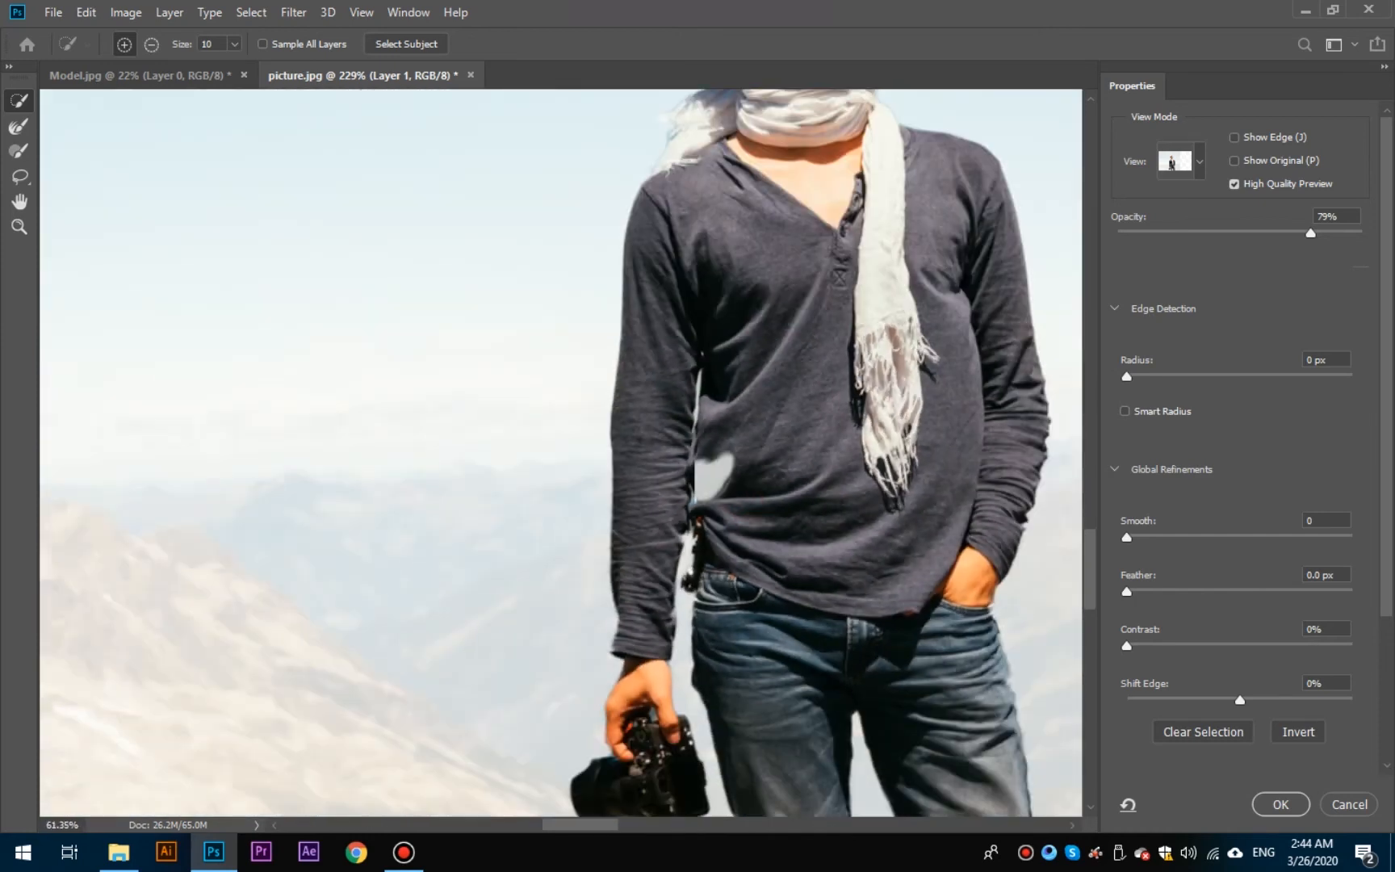
scroll(794, 445, down, 2)
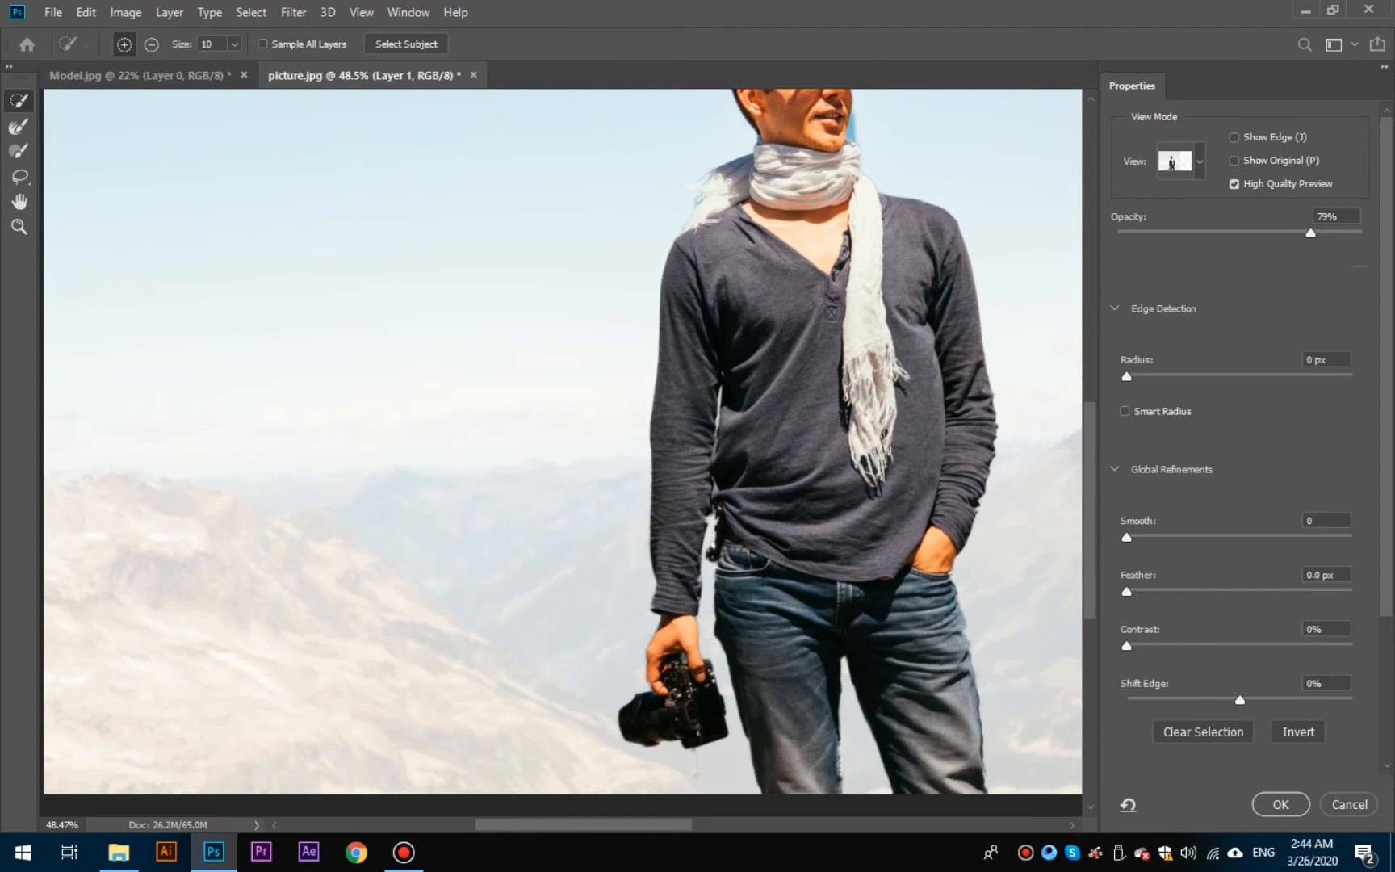
scroll(679, 759, up, 3)
scroll(680, 759, up, 4)
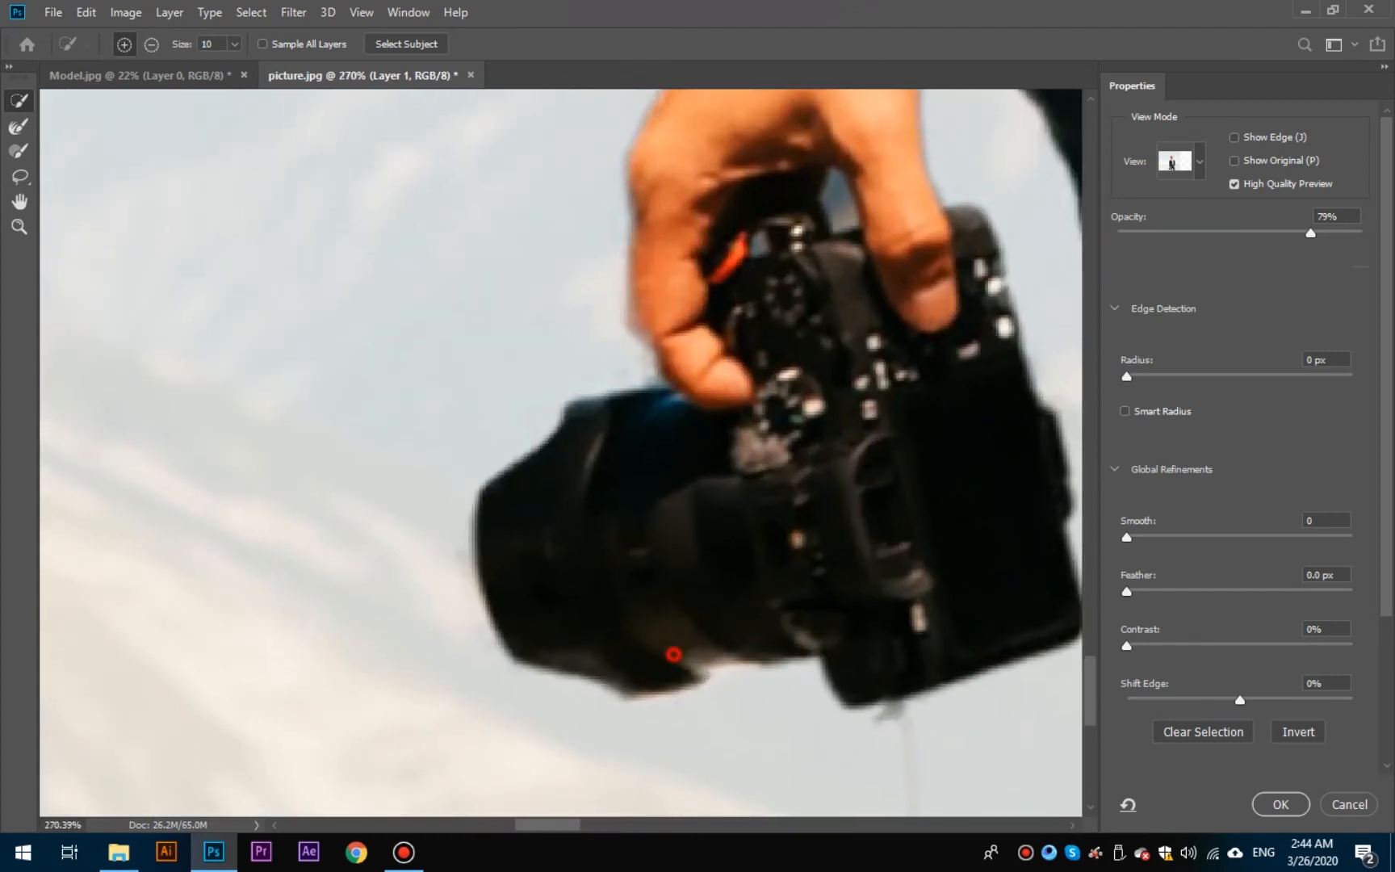
scroll(873, 594, down, 4)
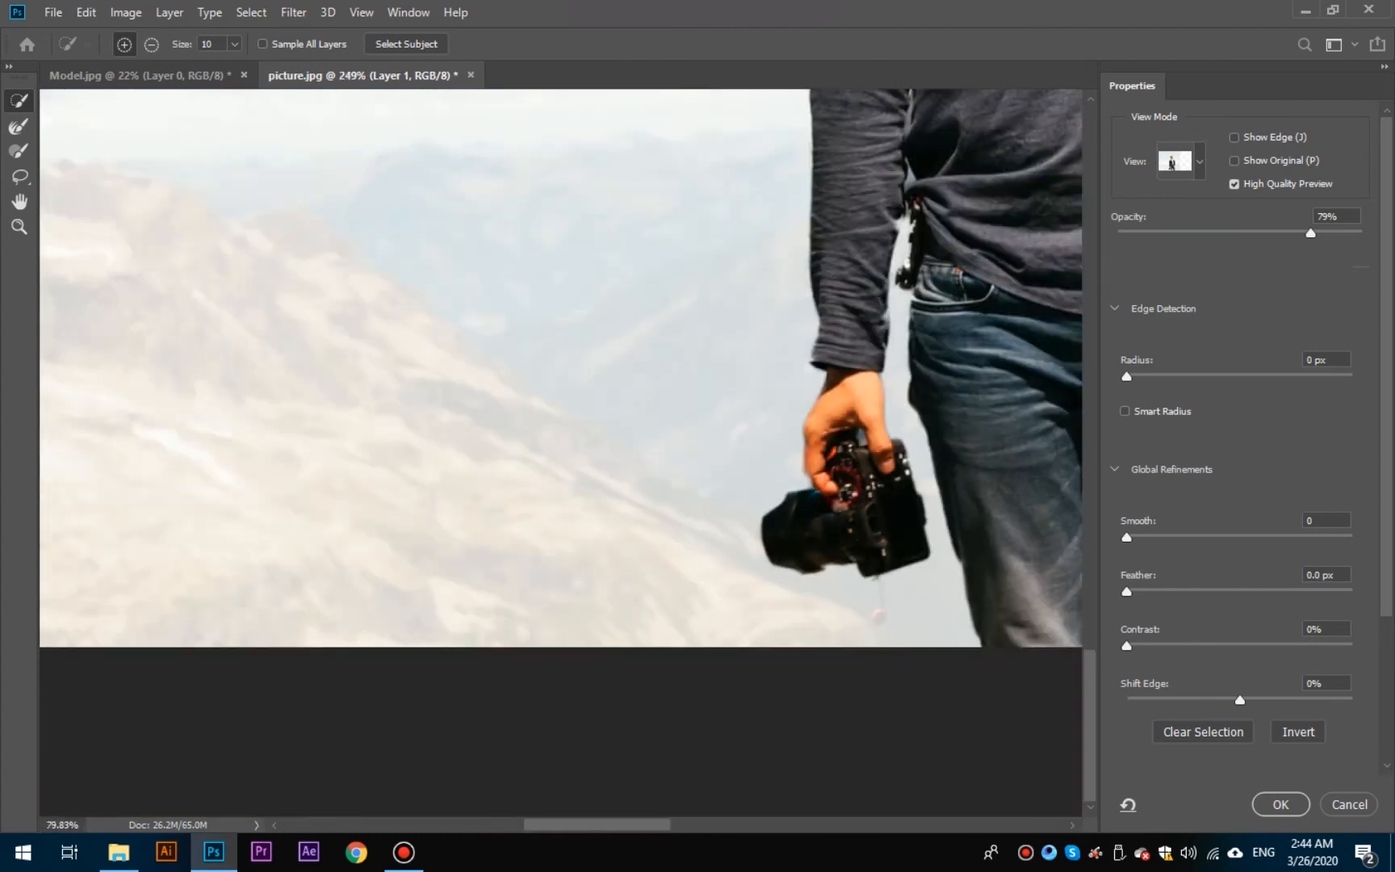
scroll(507, 746, up, 3)
scroll(507, 746, down, 1)
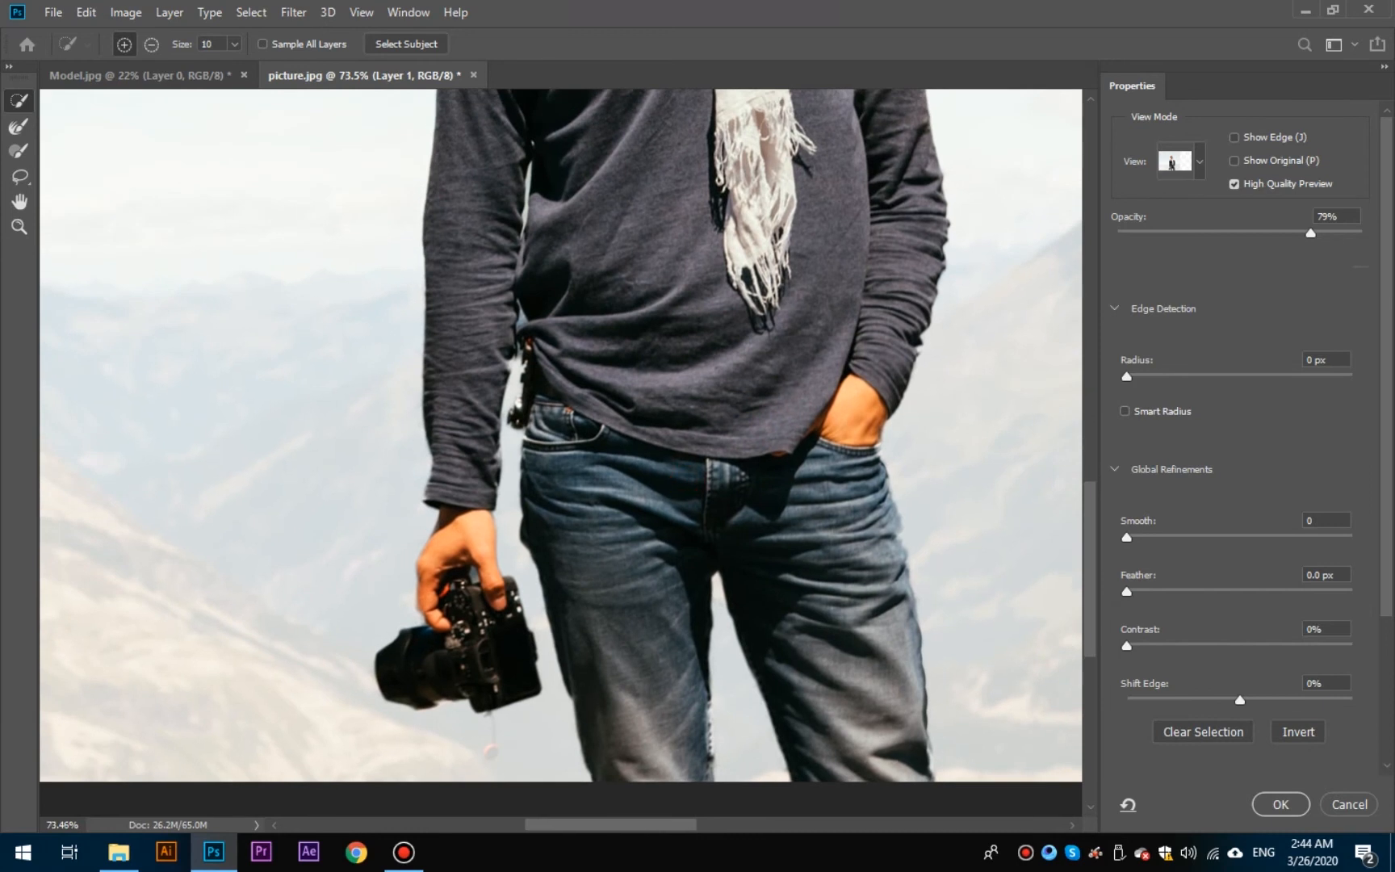
scroll(490, 751, down, 3)
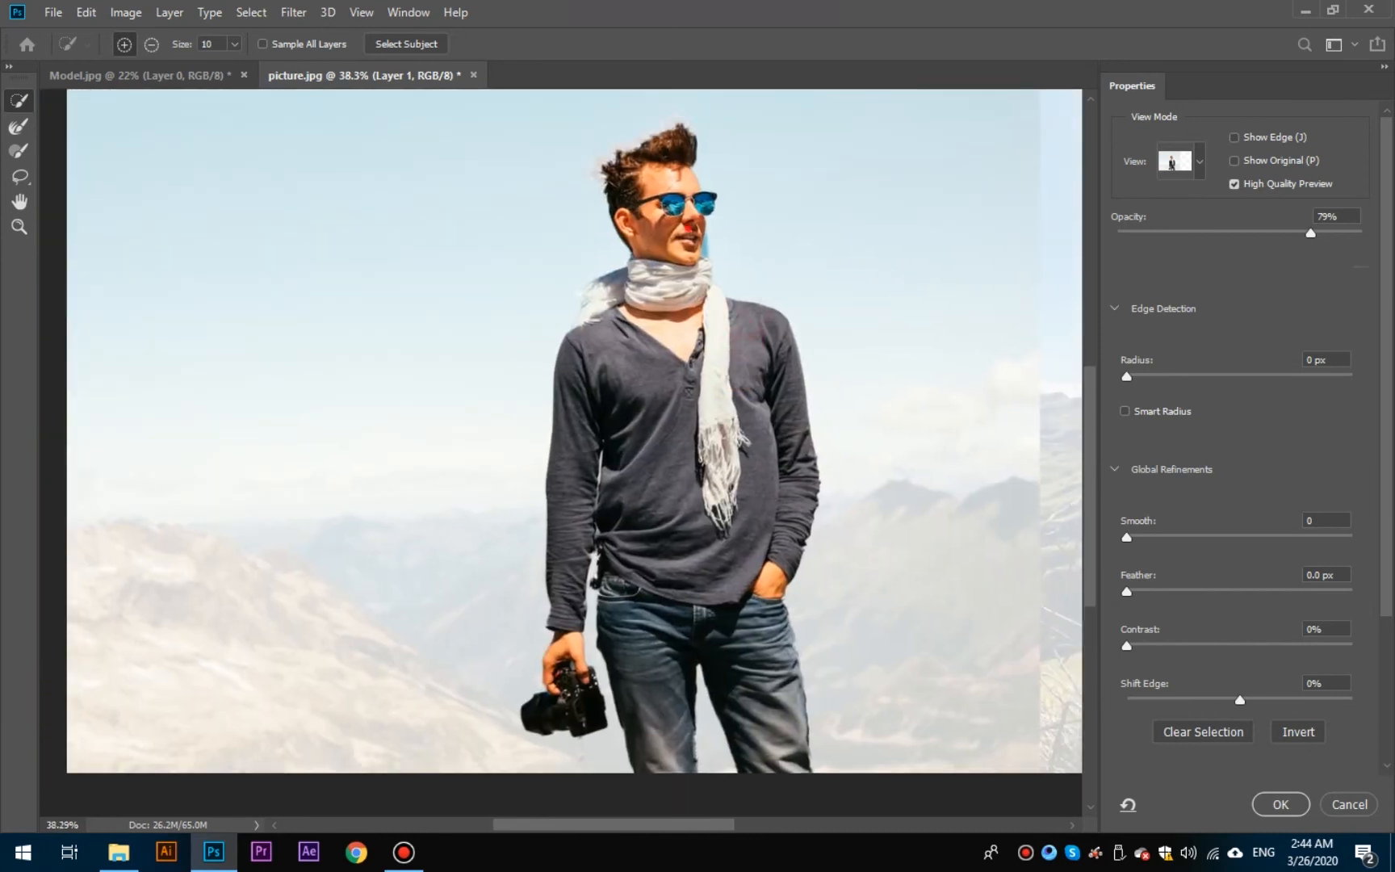
Subtract the patch of sky beside the mouth and chin, and add back the clipped edge of the face.
scroll(820, 384, up, 4)
scroll(820, 383, down, 2)
key(alt)
mouse_move(924, 376)
mouse_down()
mouse_move(904, 492)
mouse_move(885, 458)
mouse_up()
mouse_move(919, 362)
mouse_down()
mouse_move(900, 476)
mouse_move(897, 436)
mouse_up()
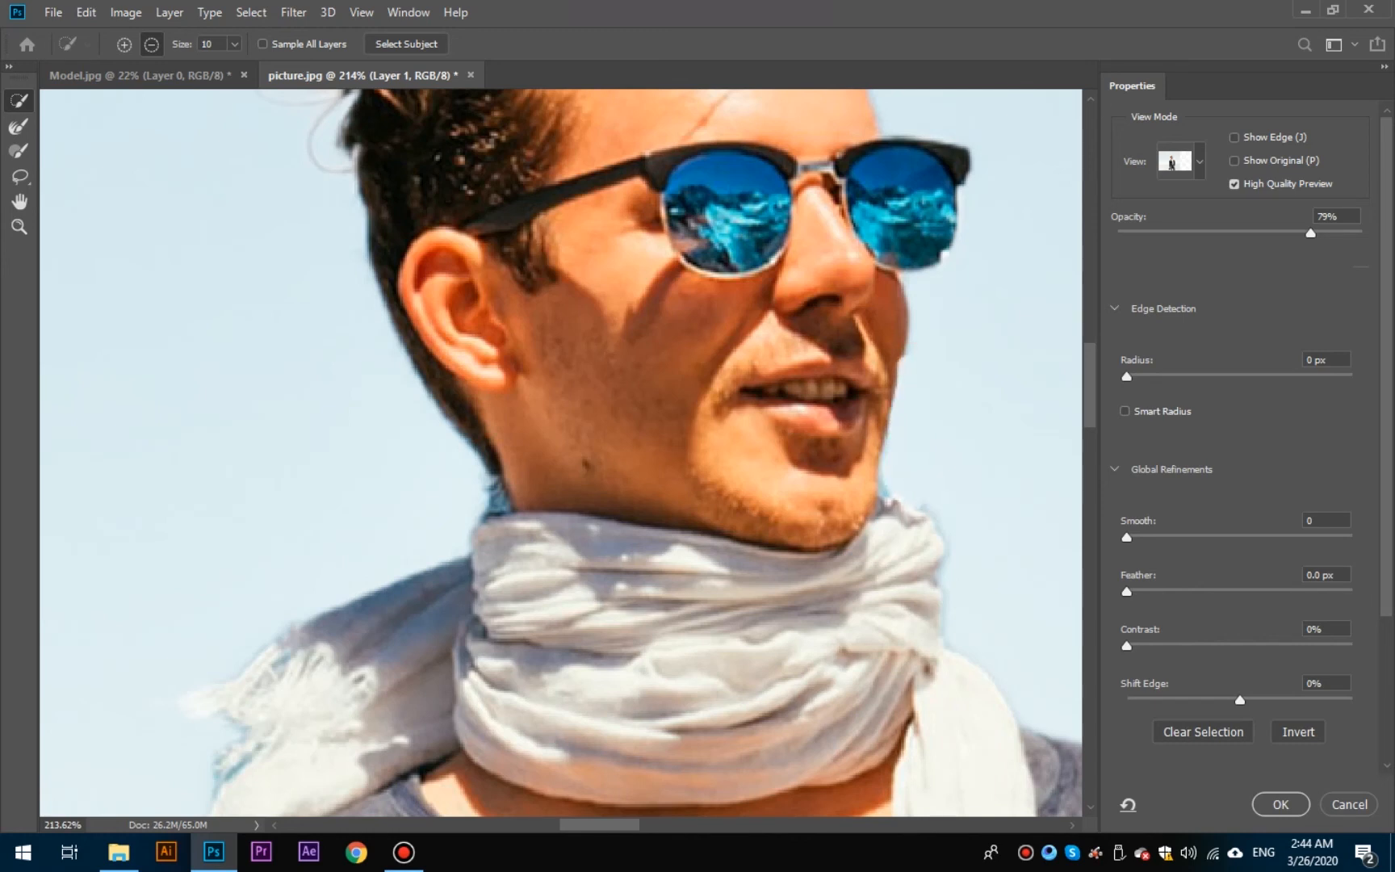
key(alt)
click(895, 374)
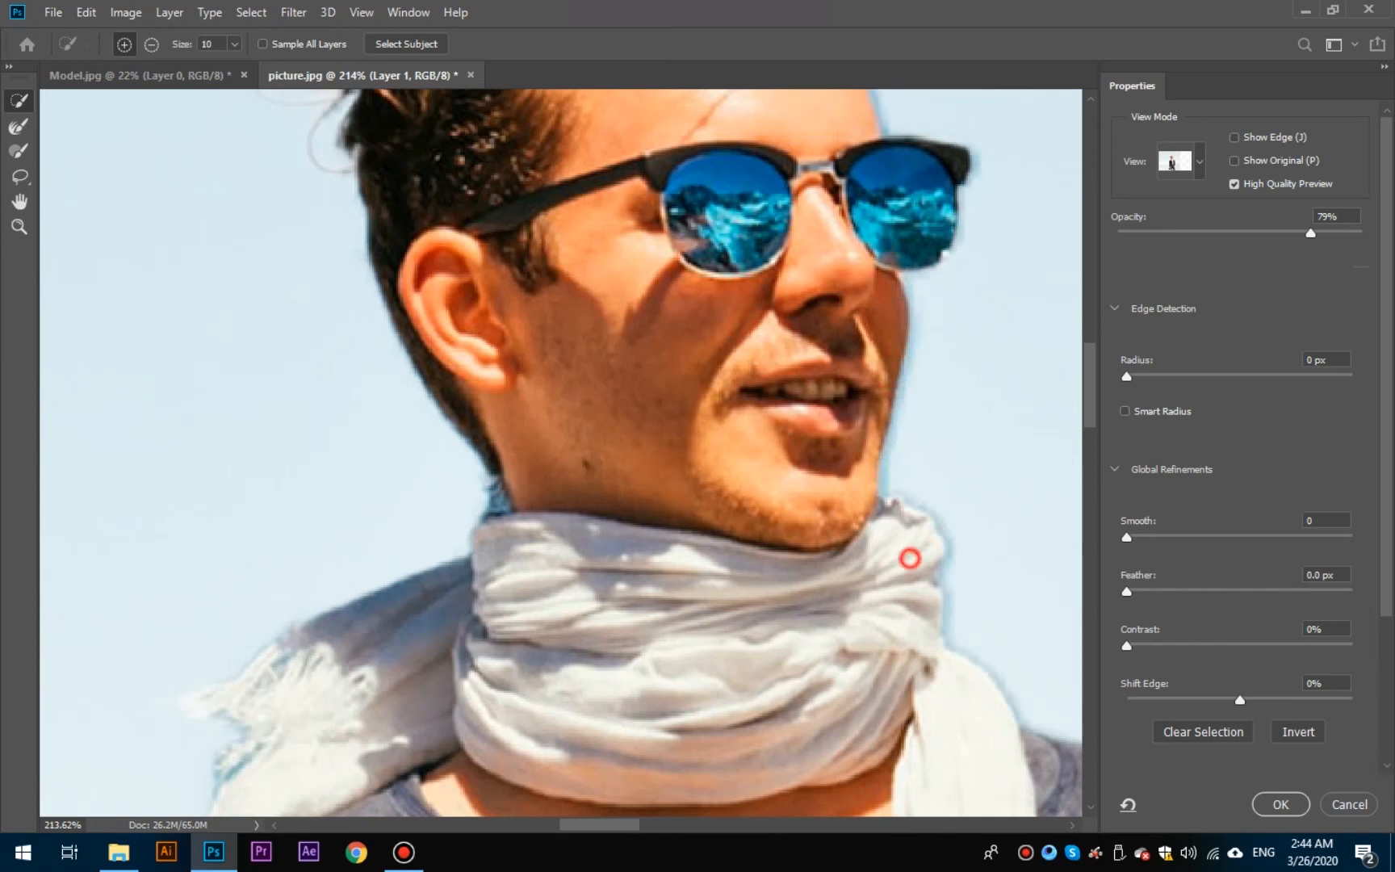
Set the preview opacity to 77% and switch the view mode to Black & White for the whole image.
scroll(909, 554, down, 2)
scroll(871, 580, down, 2)
scroll(872, 594, down, 3)
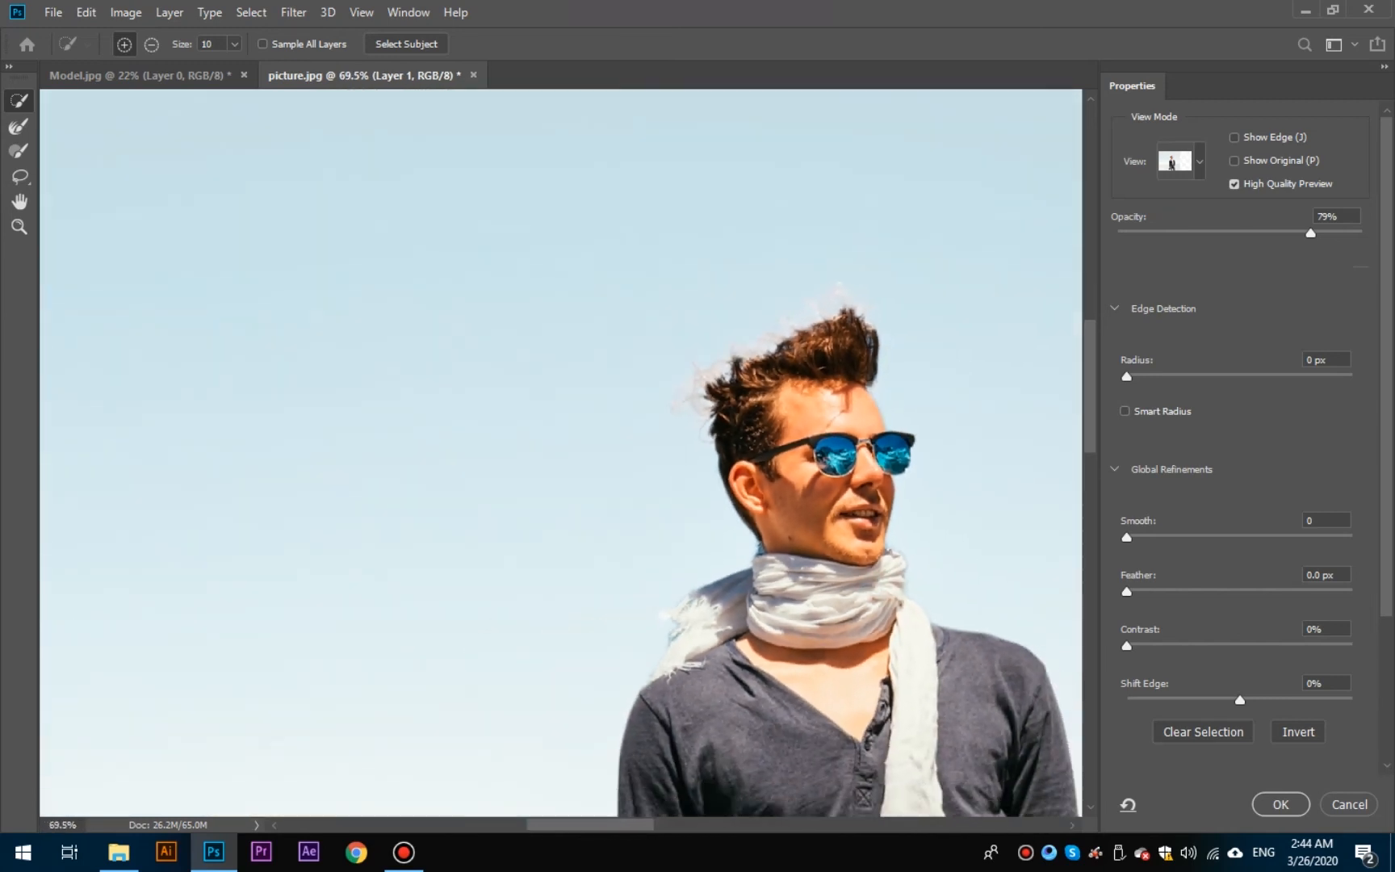
drag(873, 594, 825, 521)
drag(1311, 232, 1307, 232)
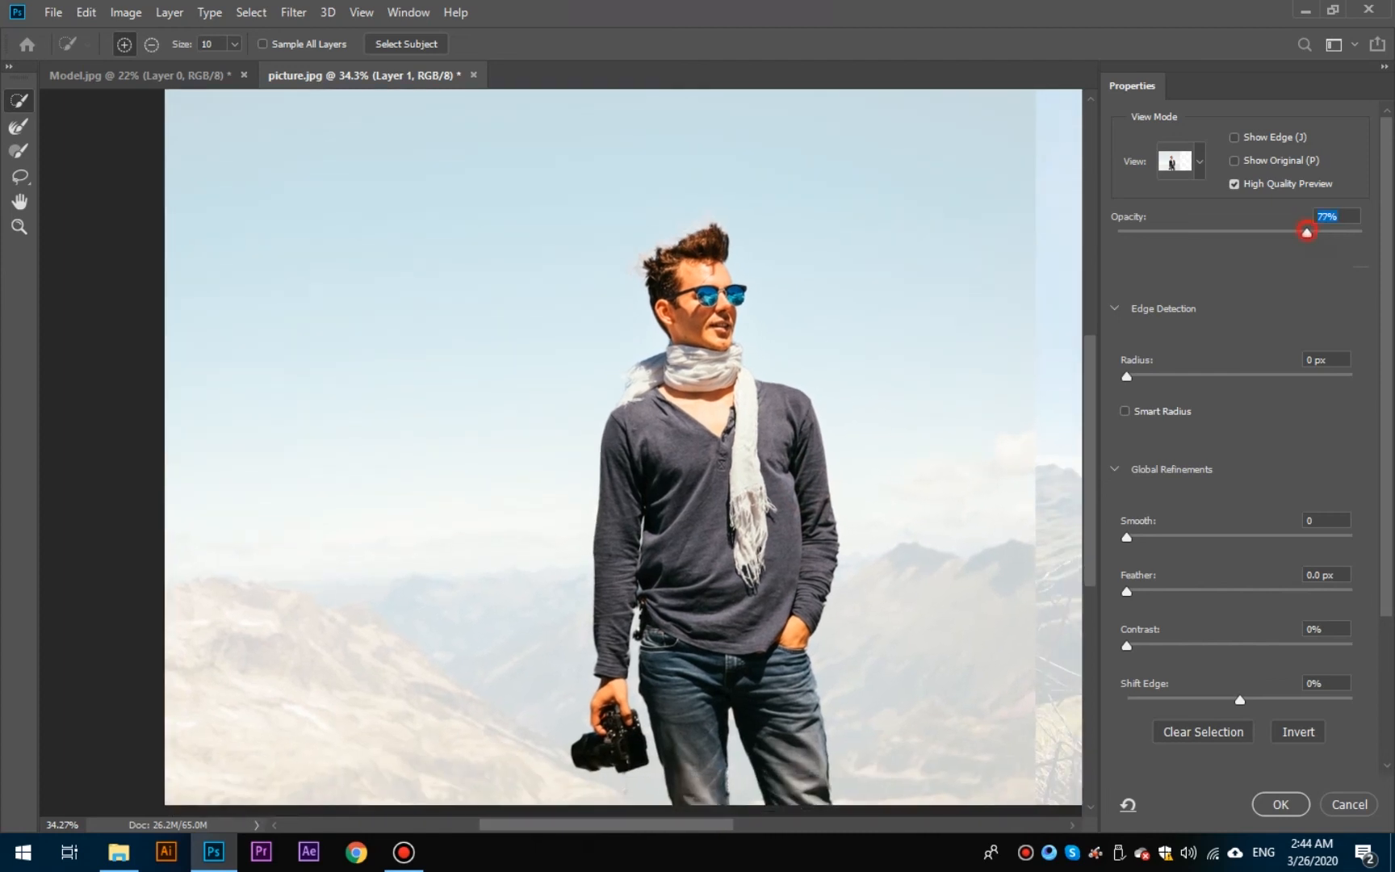
click(1198, 160)
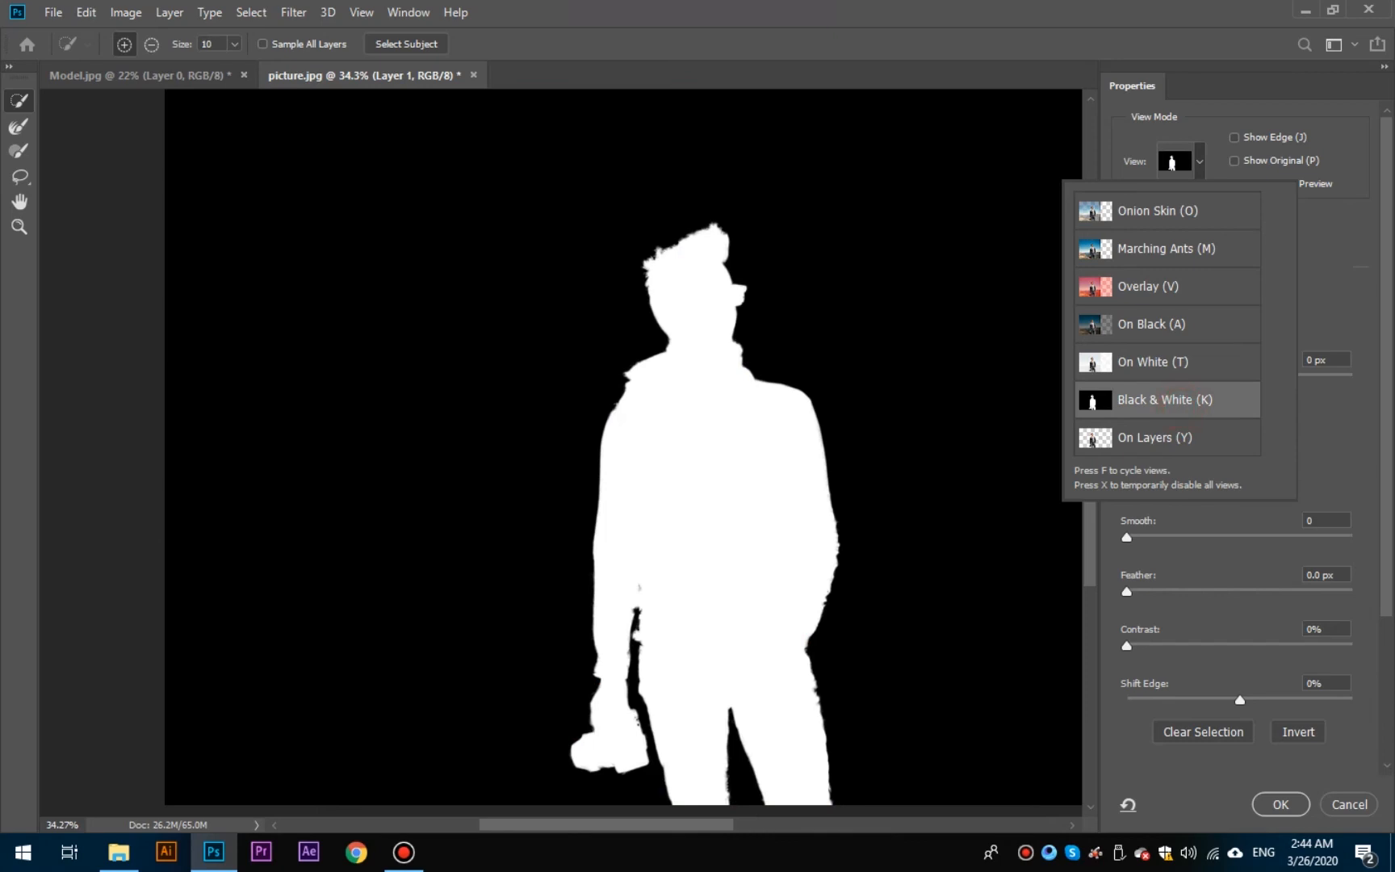
click(1331, 236)
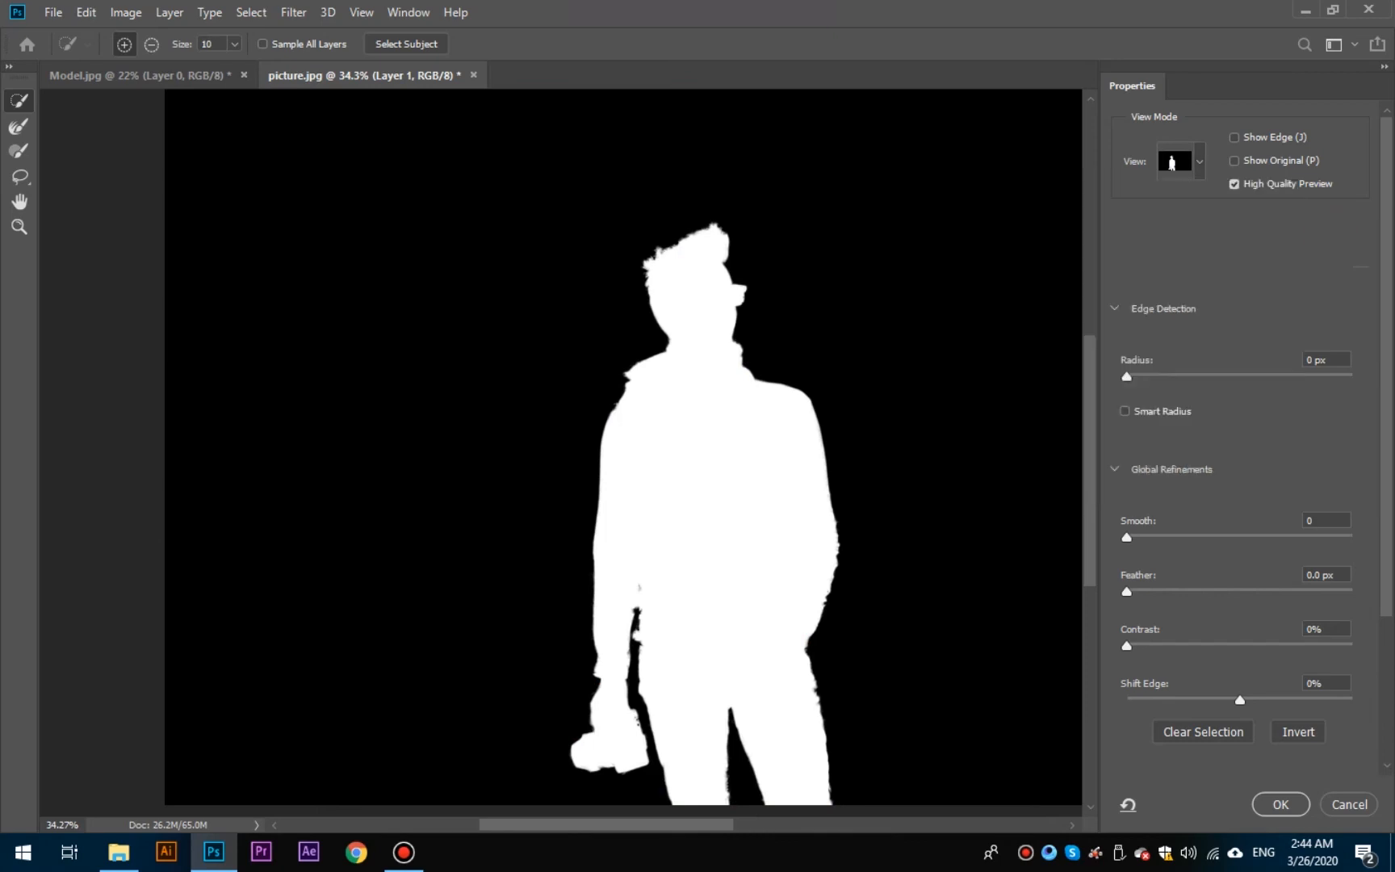
alt+click(723, 582)
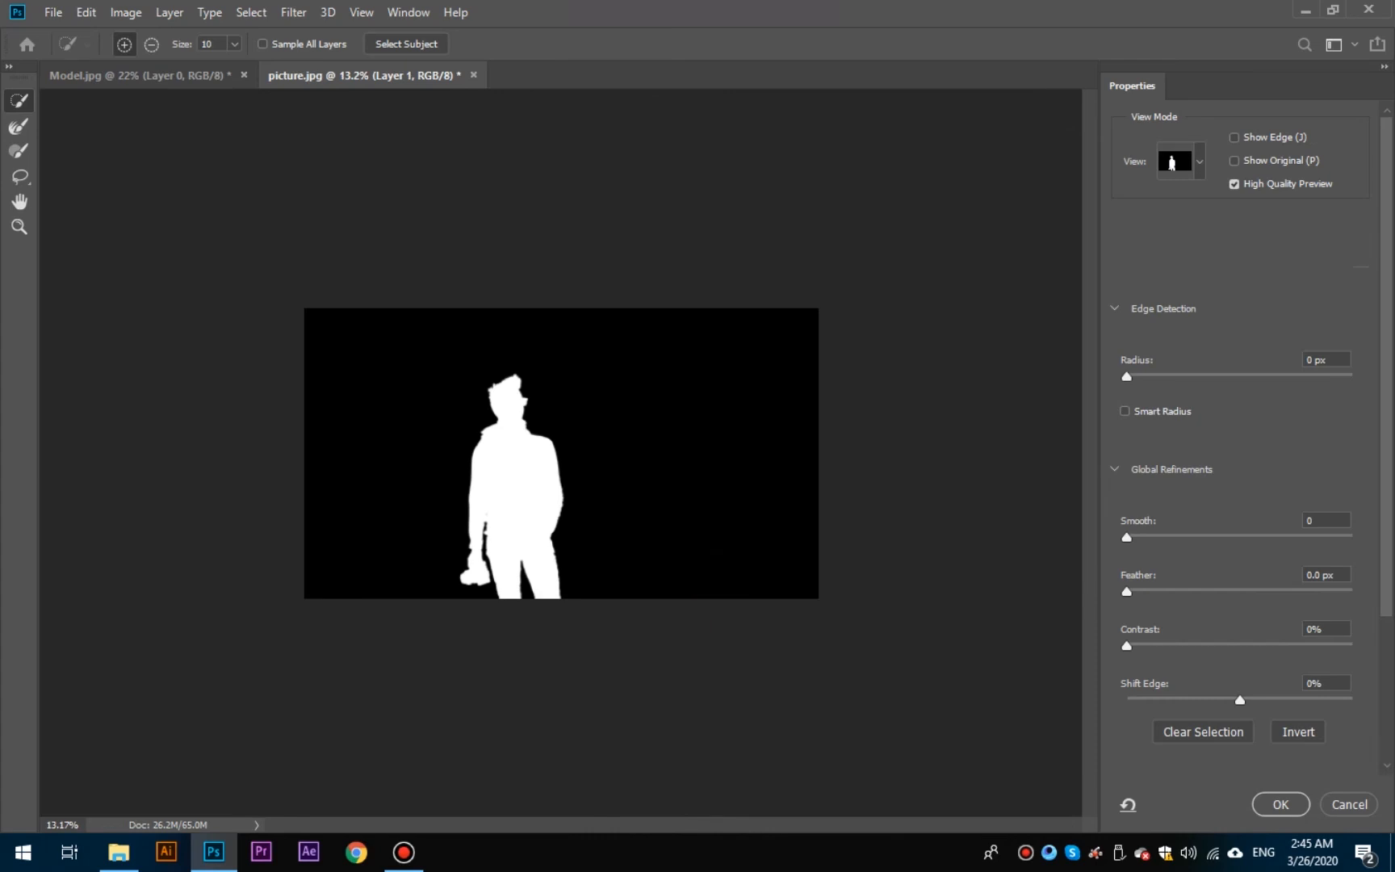
Set the edge detection radius to 92 px.
drag(1127, 376, 1319, 376)
key(BackSpace)
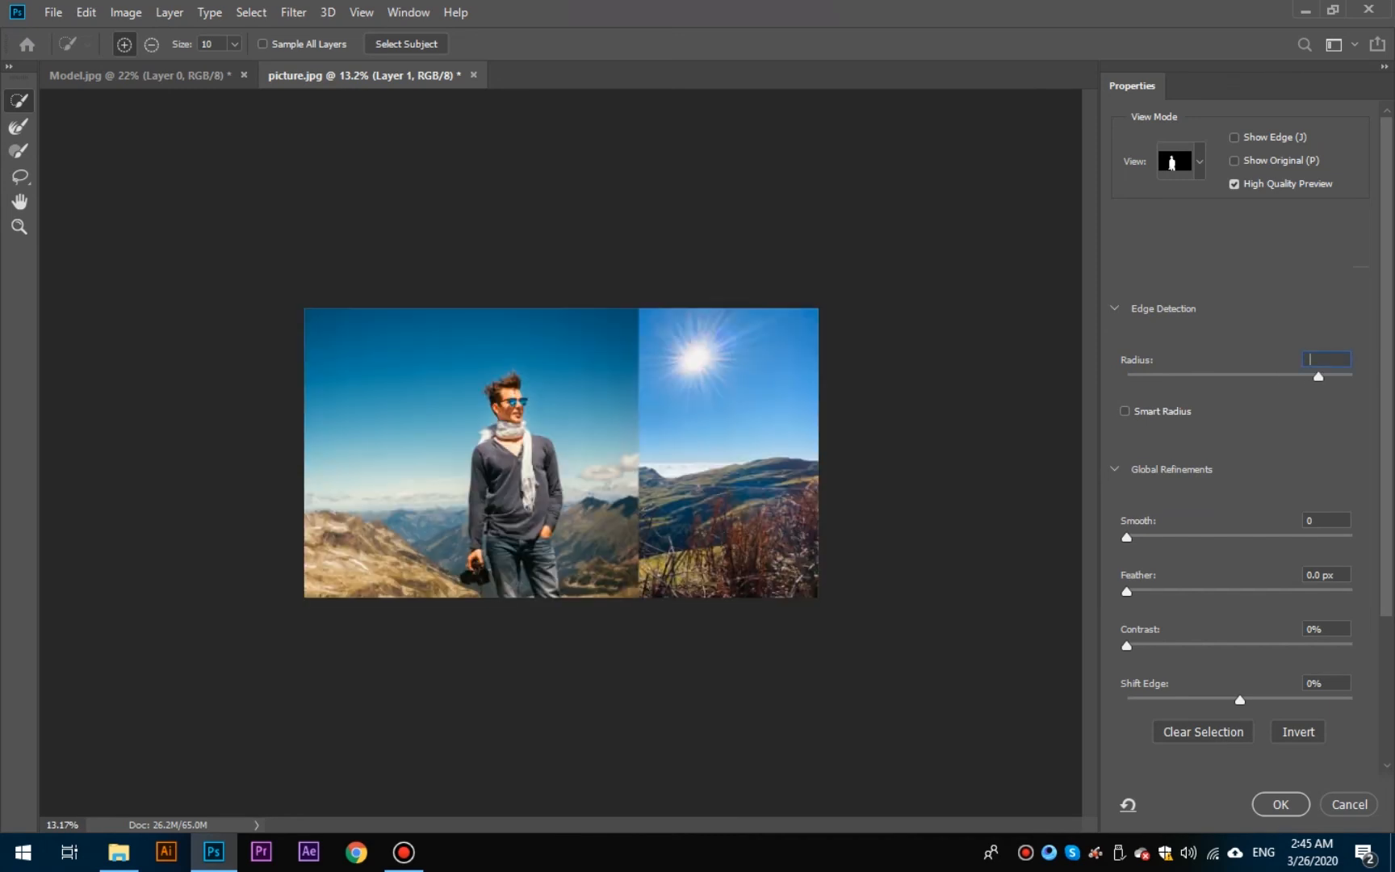
key(Return)
click(668, 322)
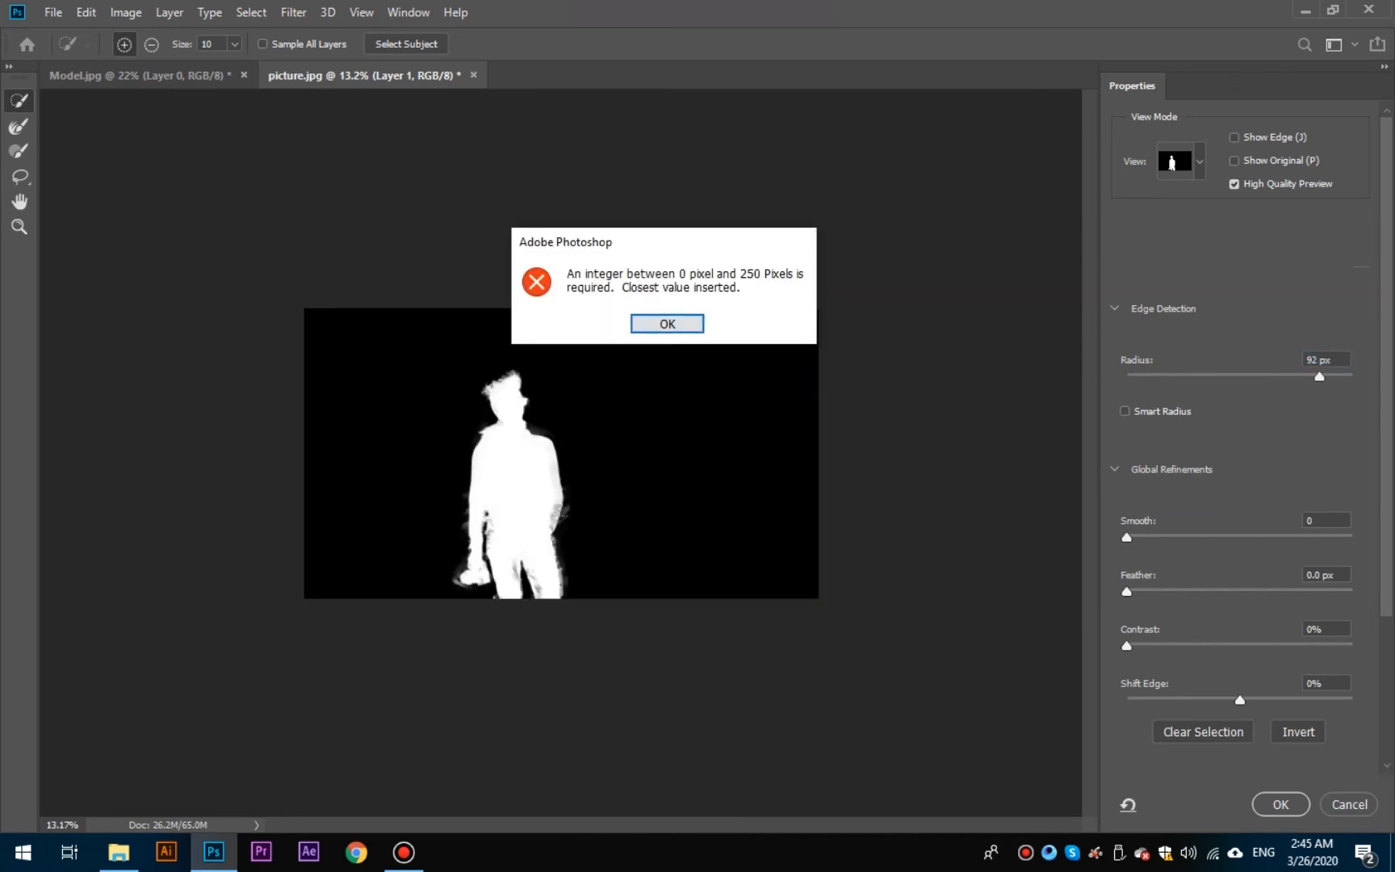
key(BackSpace)
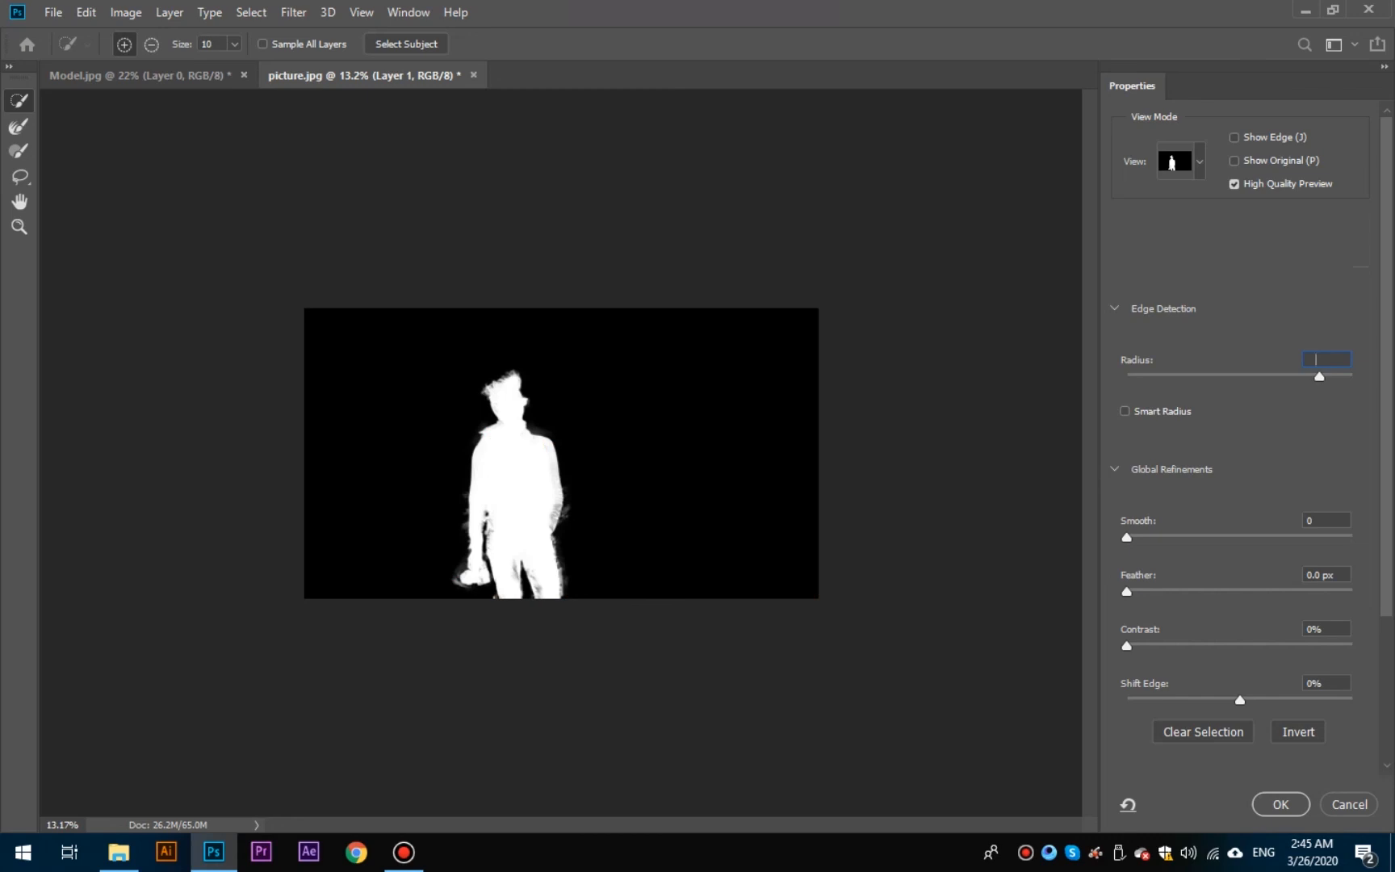
key(Return)
click(667, 321)
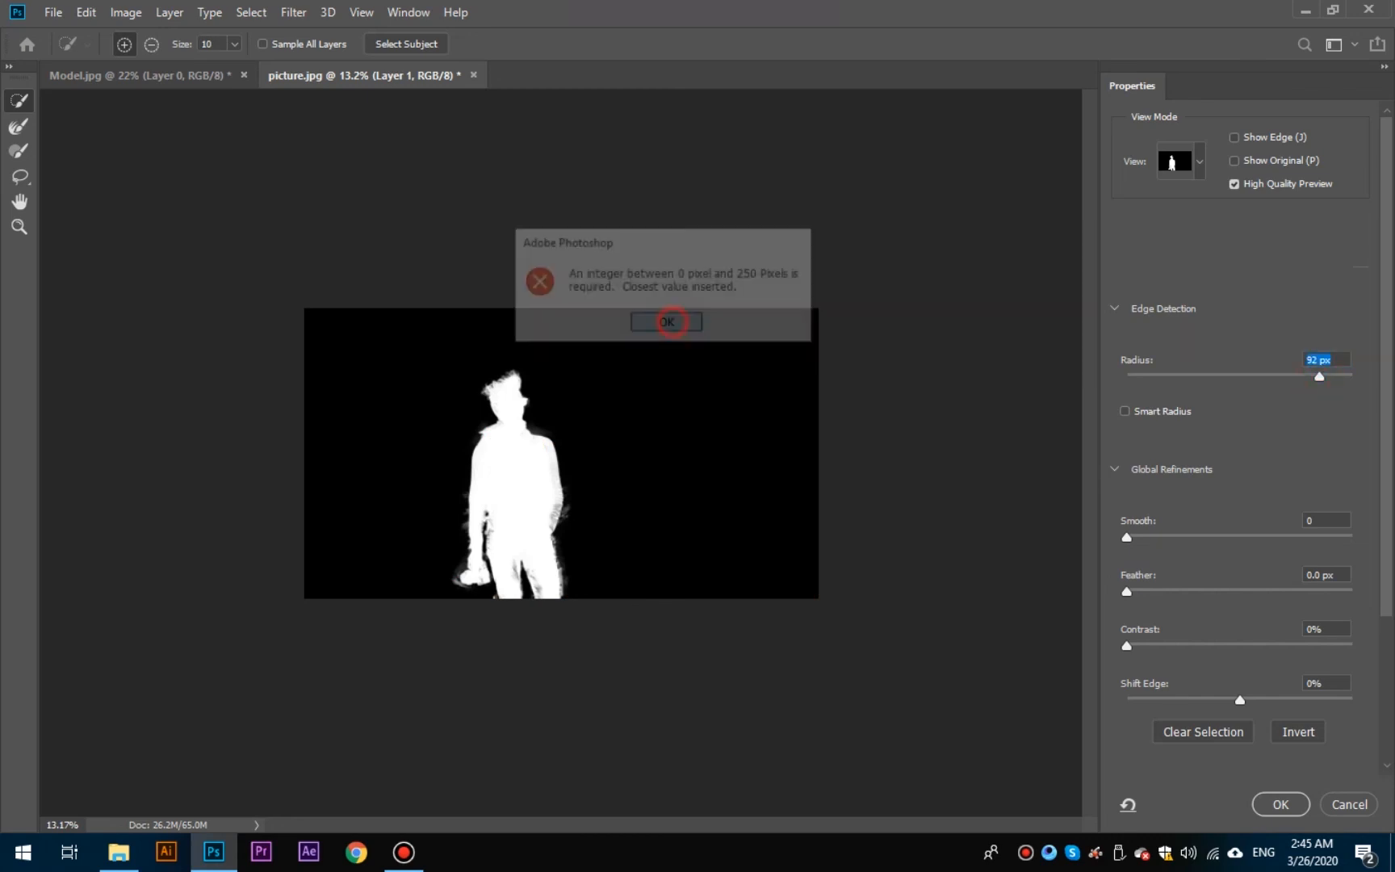
Turn on Smart Radius and readjust the edge detection radius to 92 px.
click(1320, 378)
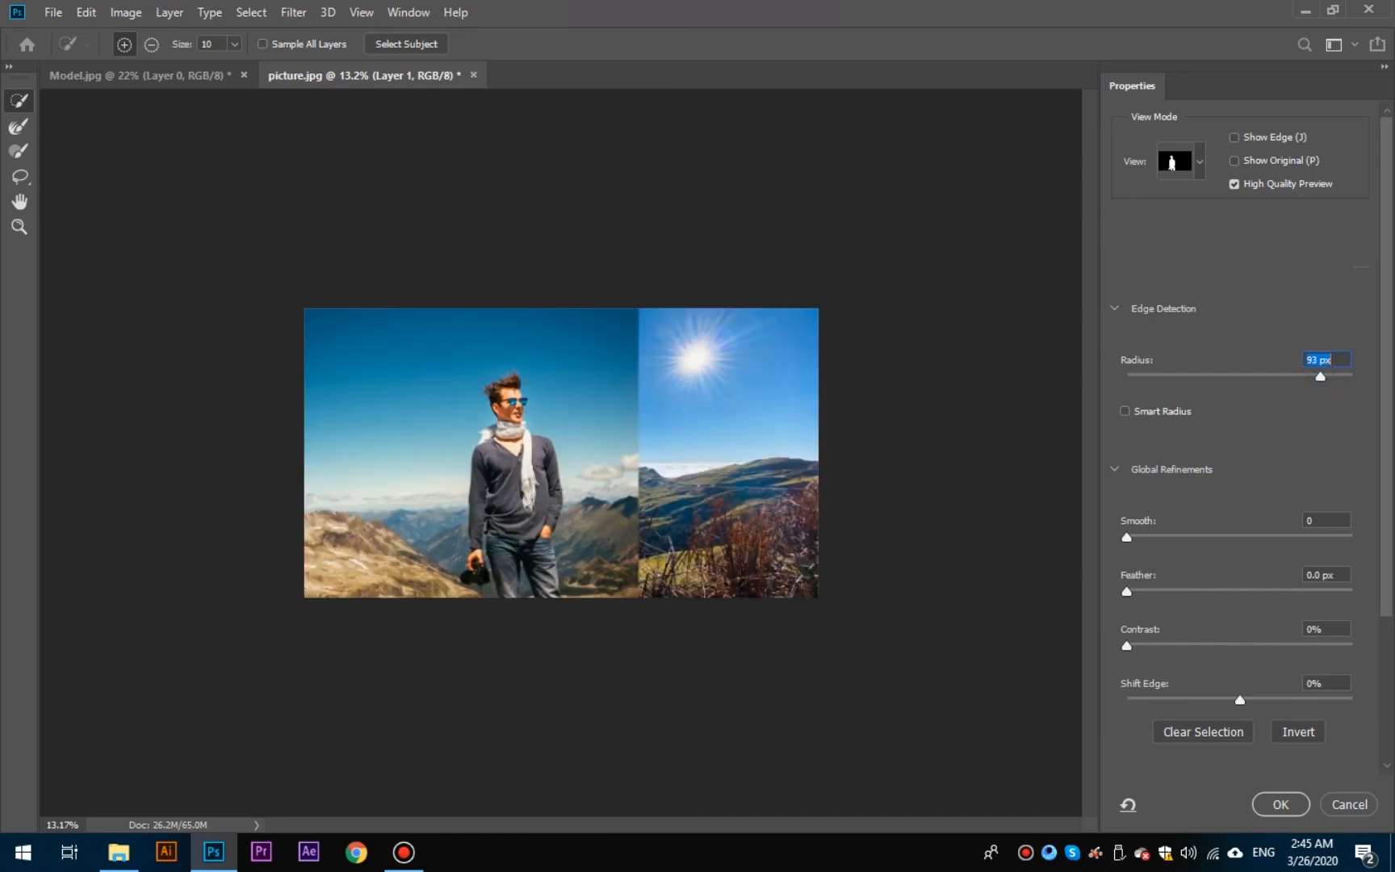
click(1159, 413)
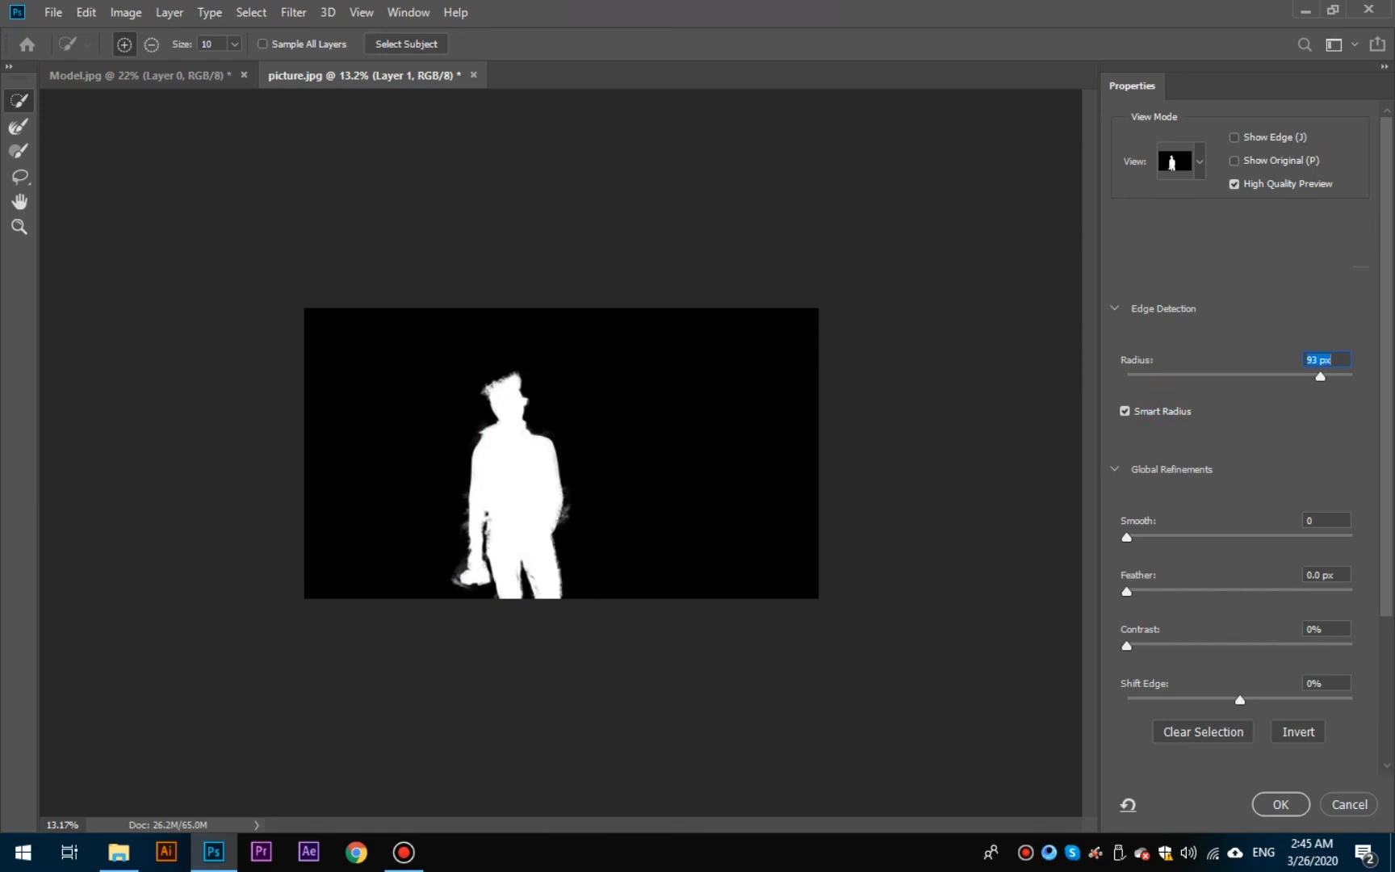
scroll(1240, 436, down, 1)
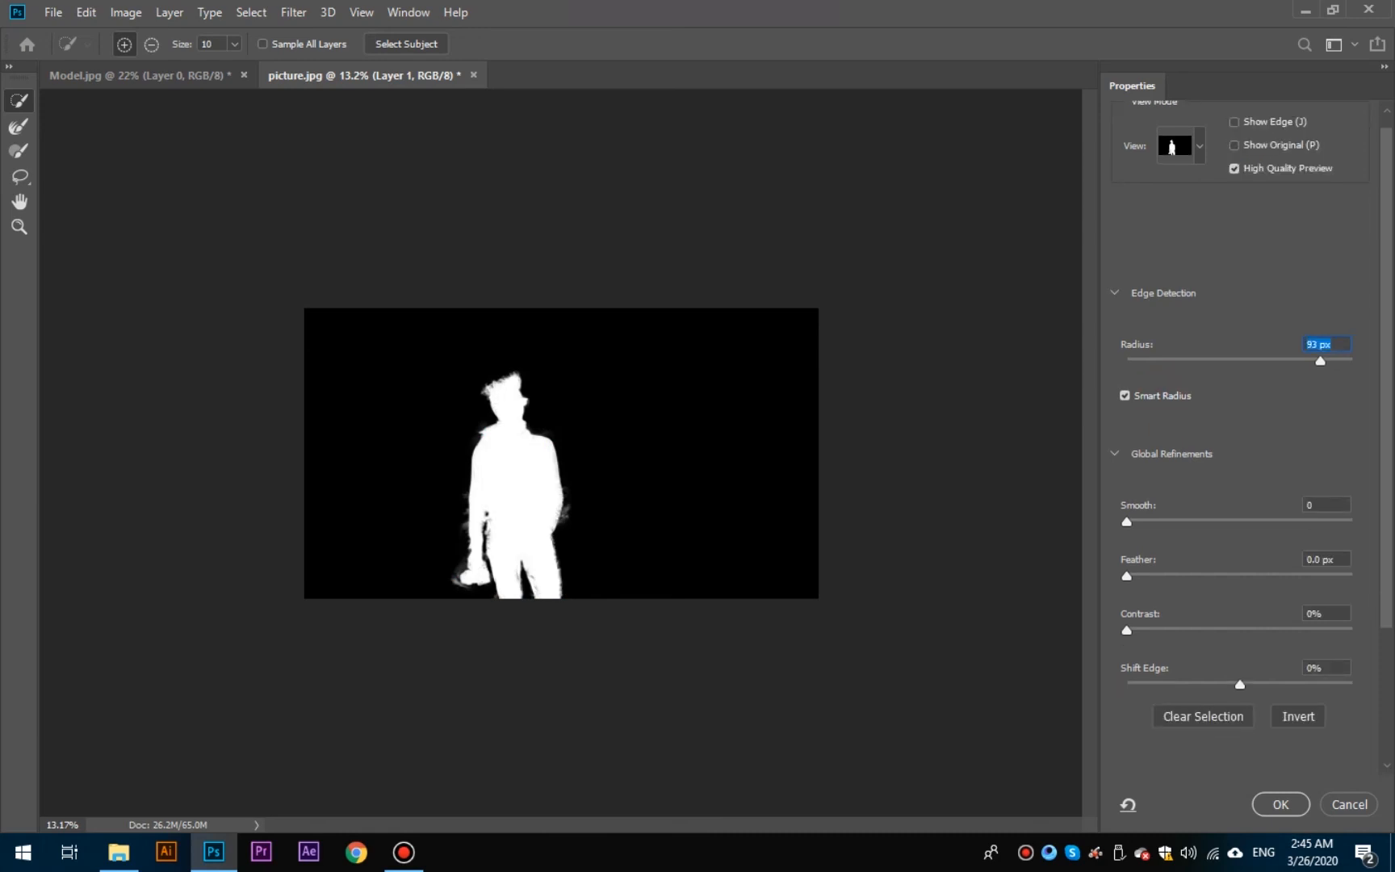
click(472, 396)
key(Return)
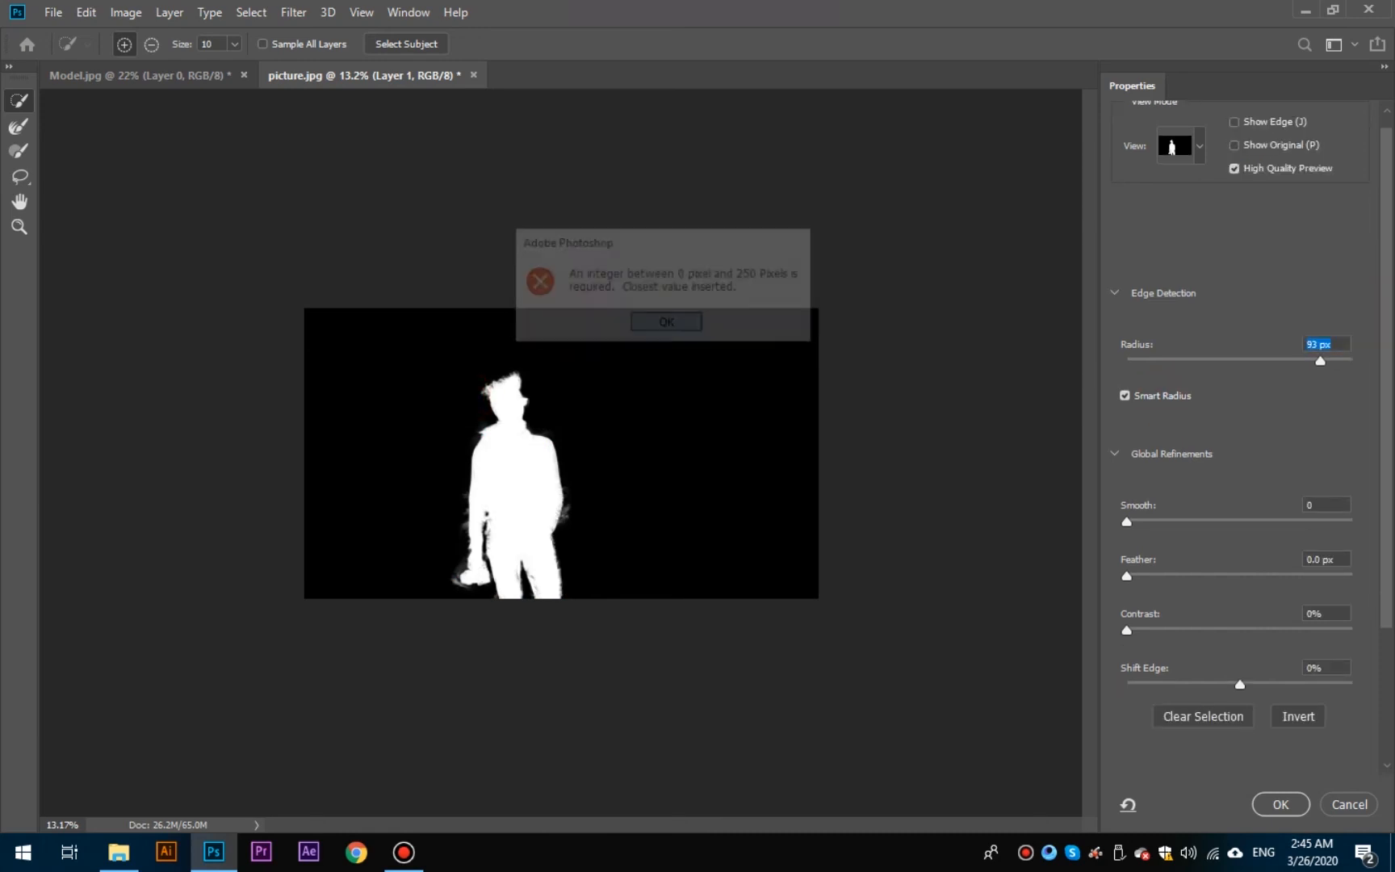
scroll(1240, 436, down, 5)
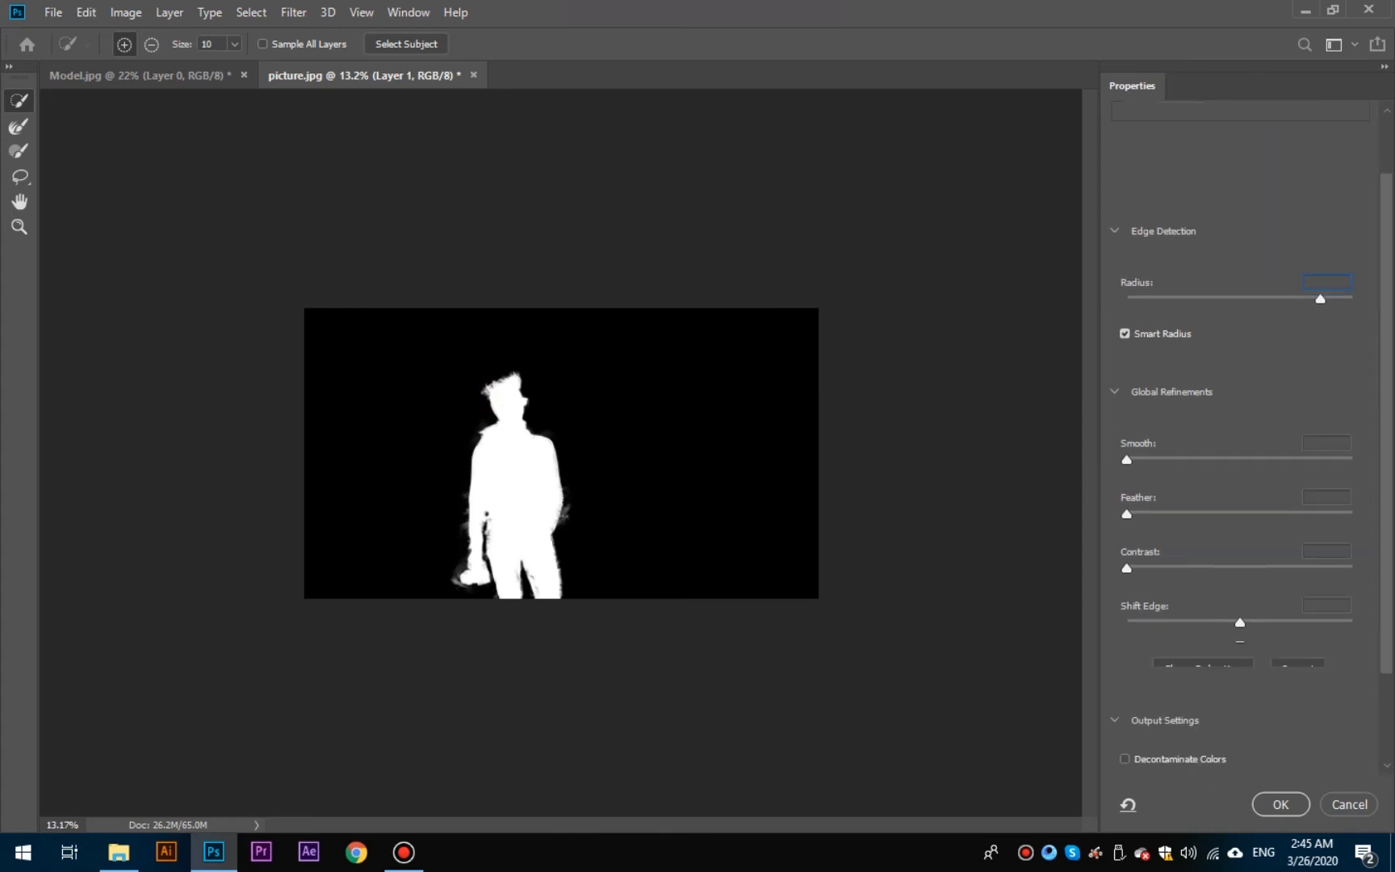
scroll(1240, 480, down, 1)
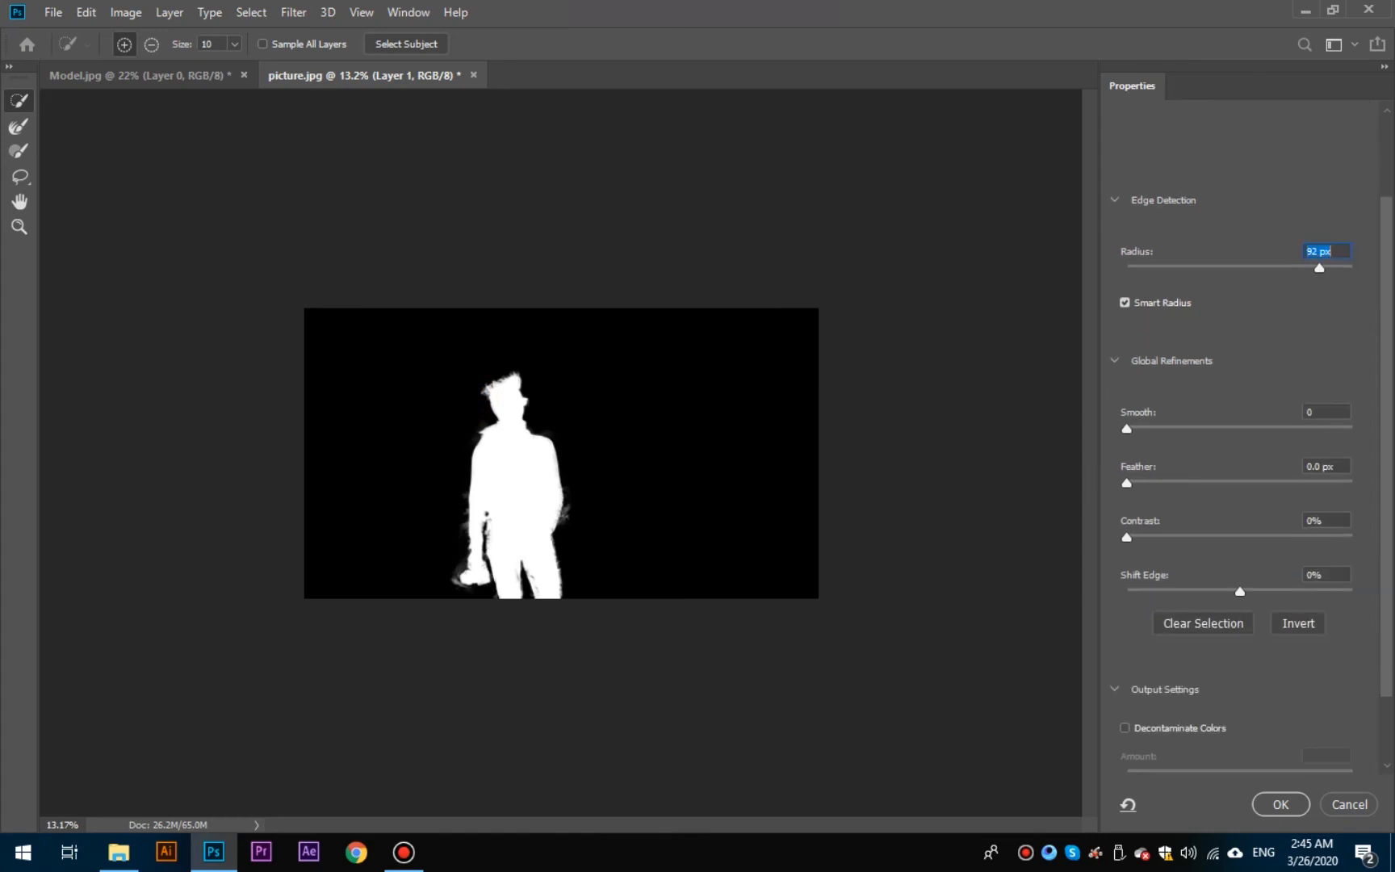
Output the refined selection as a New Layer with Layer Mask and apply it.
click(1116, 687)
click(1113, 714)
scroll(1115, 713, down, 6)
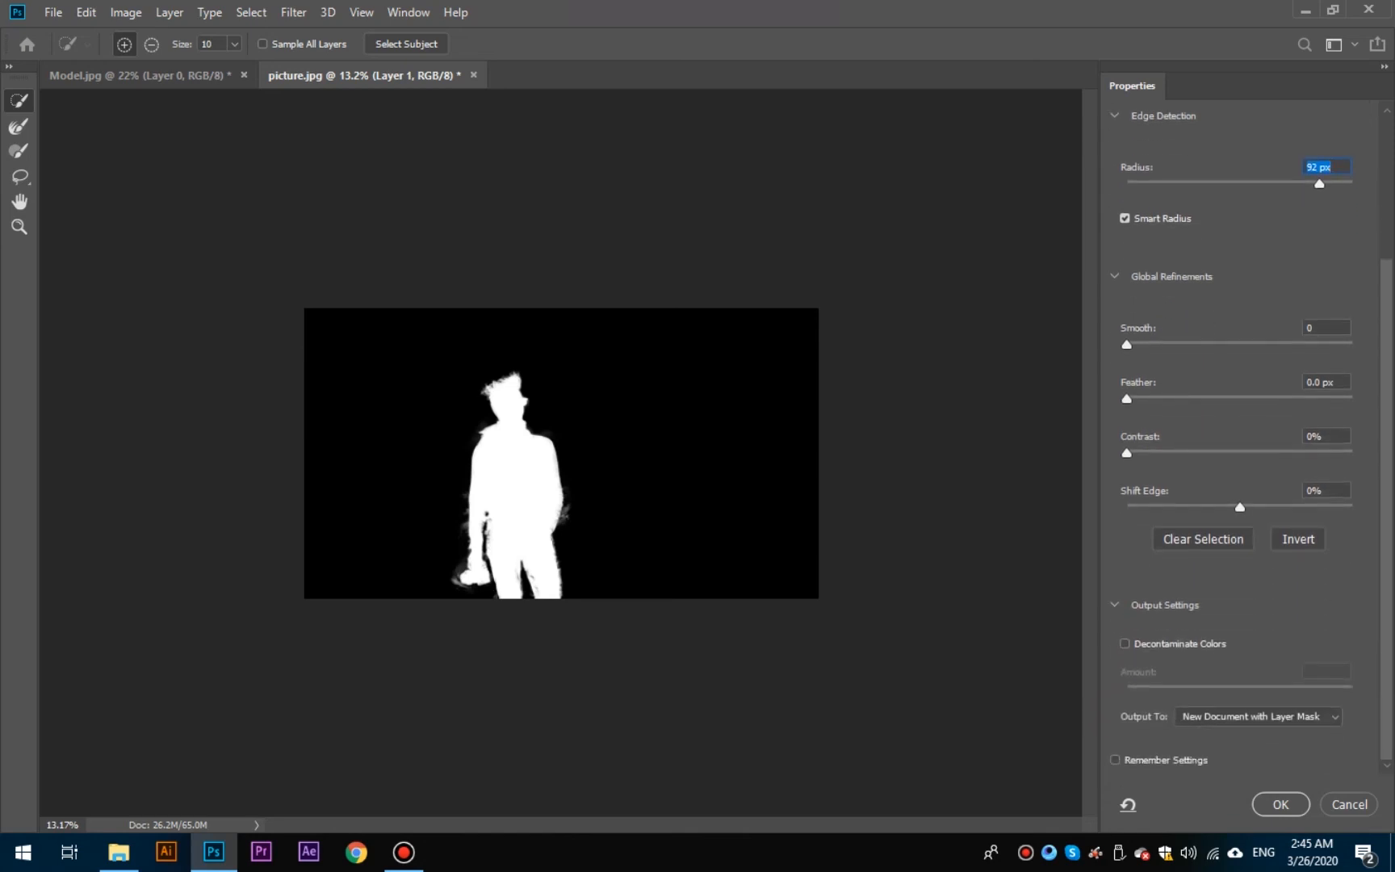
click(1259, 716)
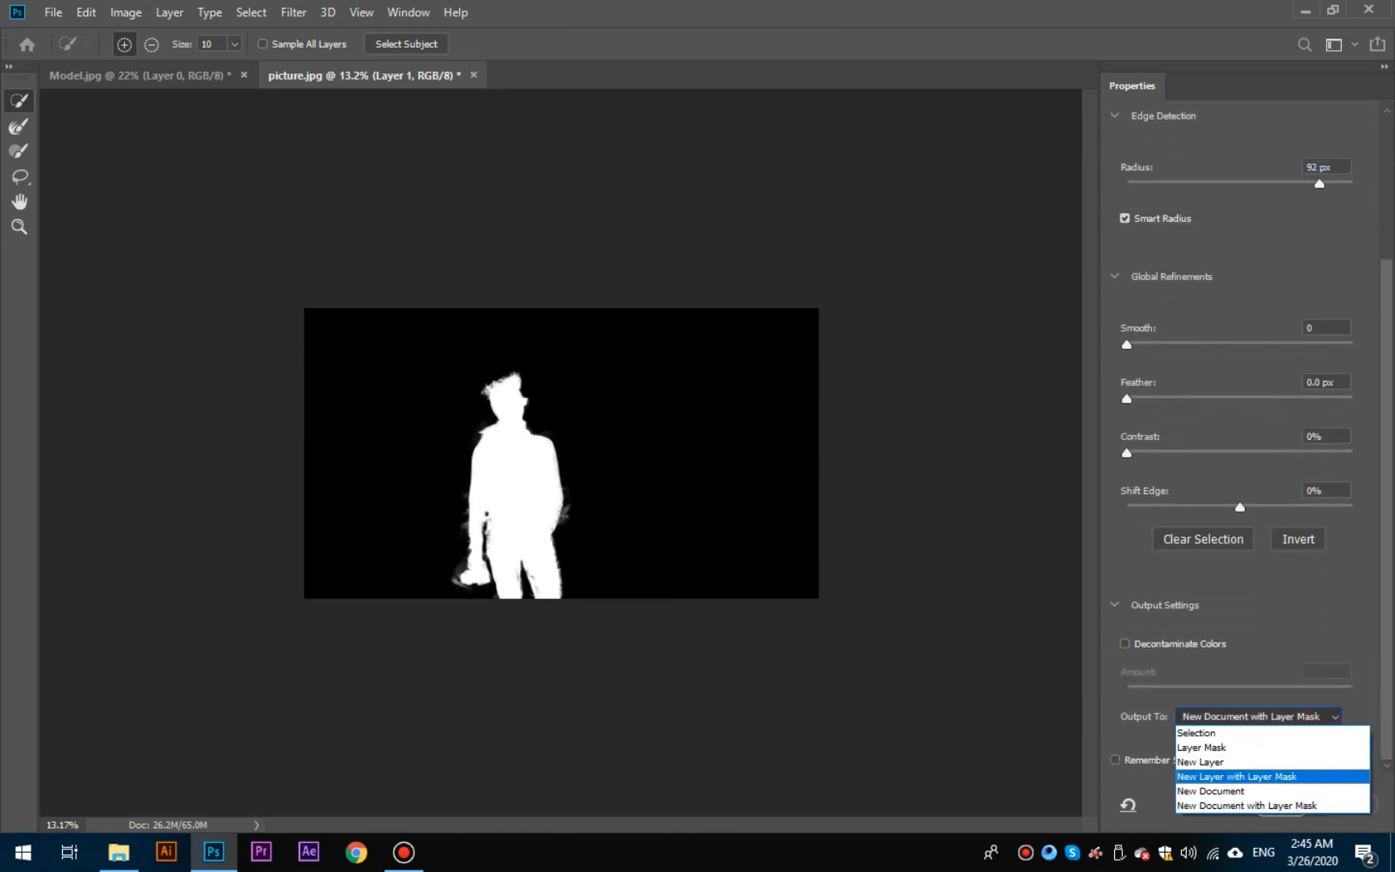
click(1246, 804)
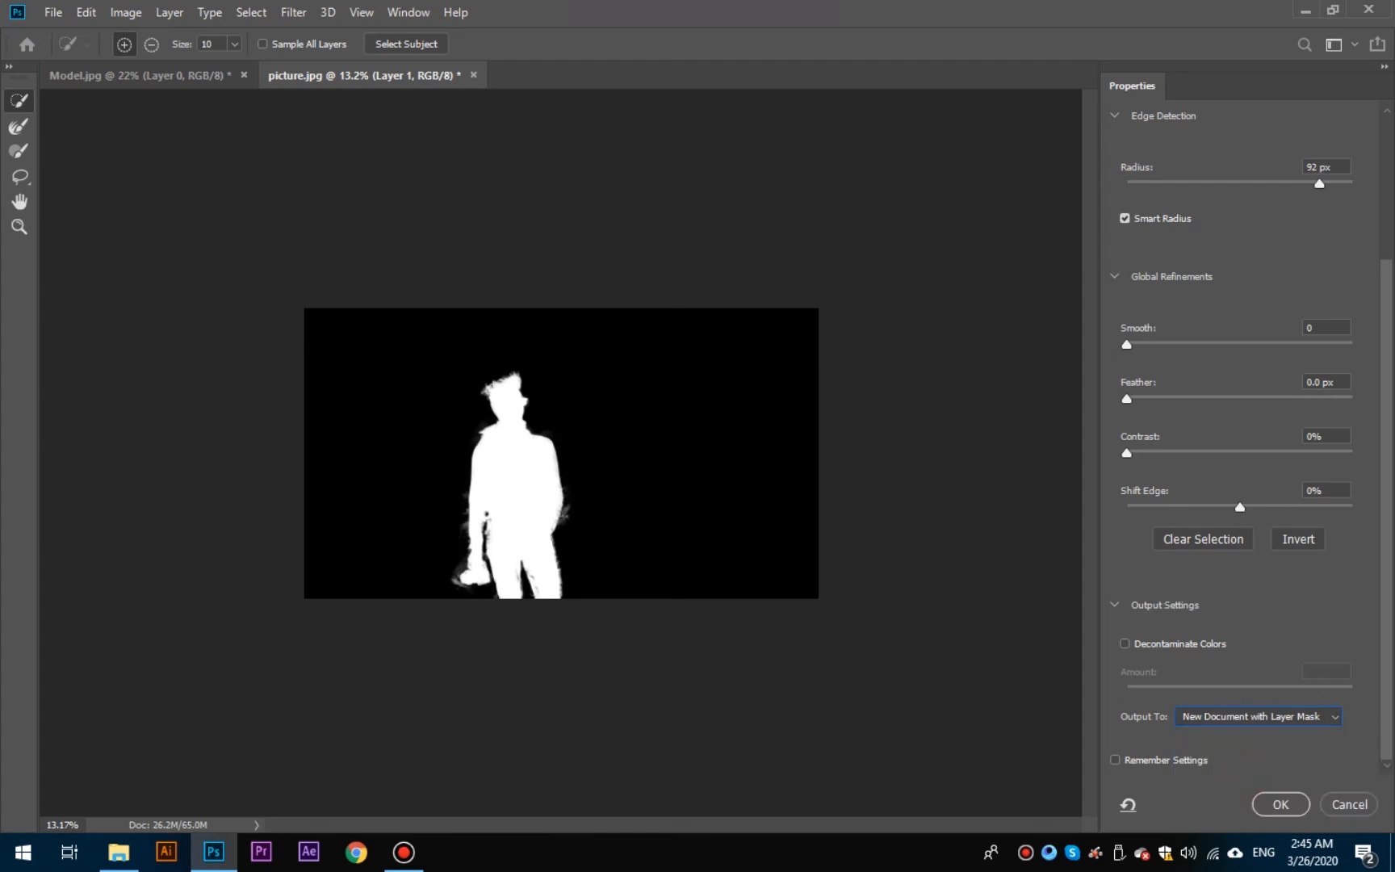
key(Up)
key(Up)
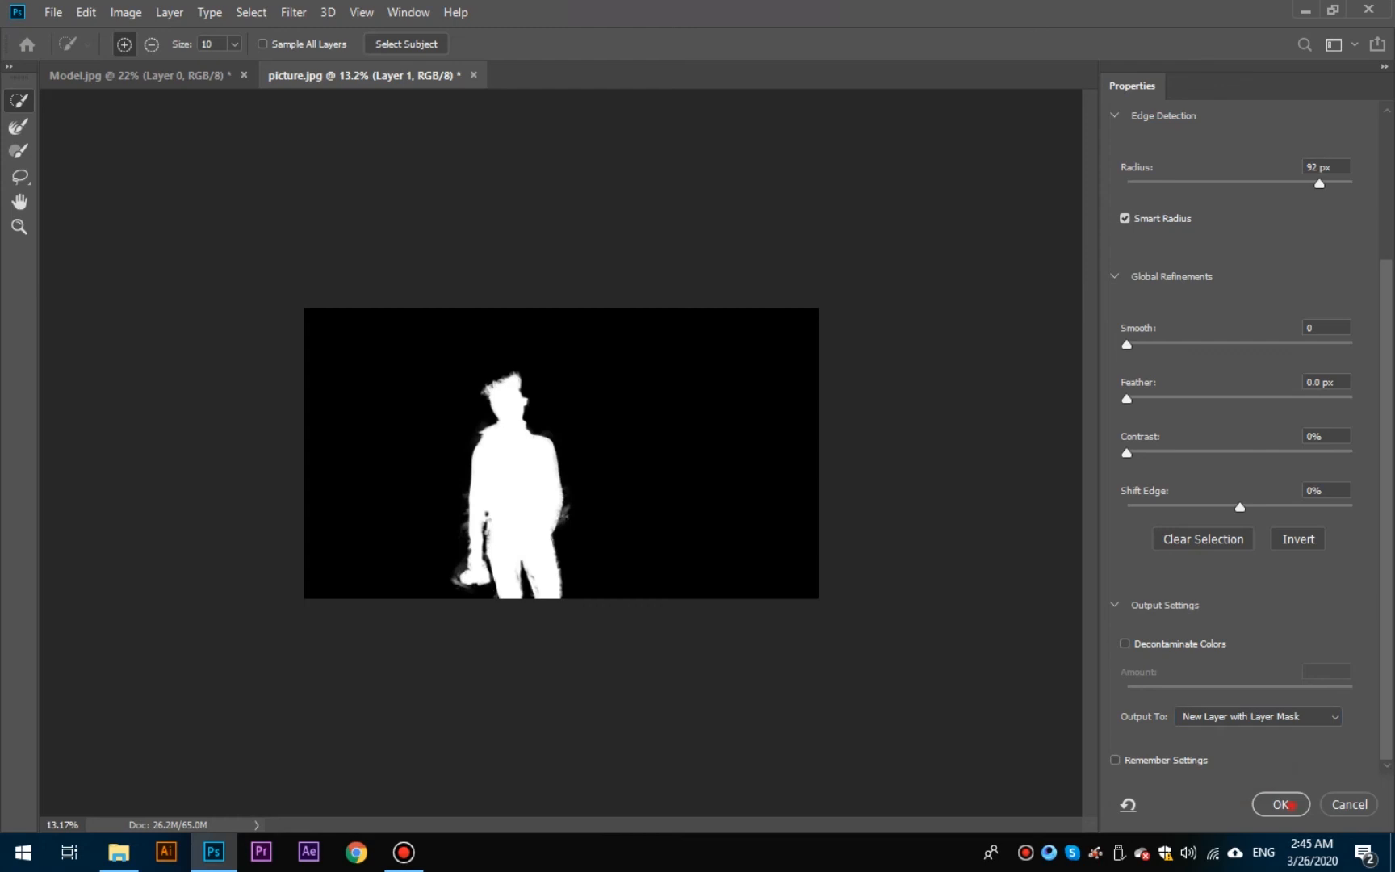
click(1281, 804)
Examine the man's cutout edges around the hair, face and scarf against the landscape, and minimize the window.
click(19, 101)
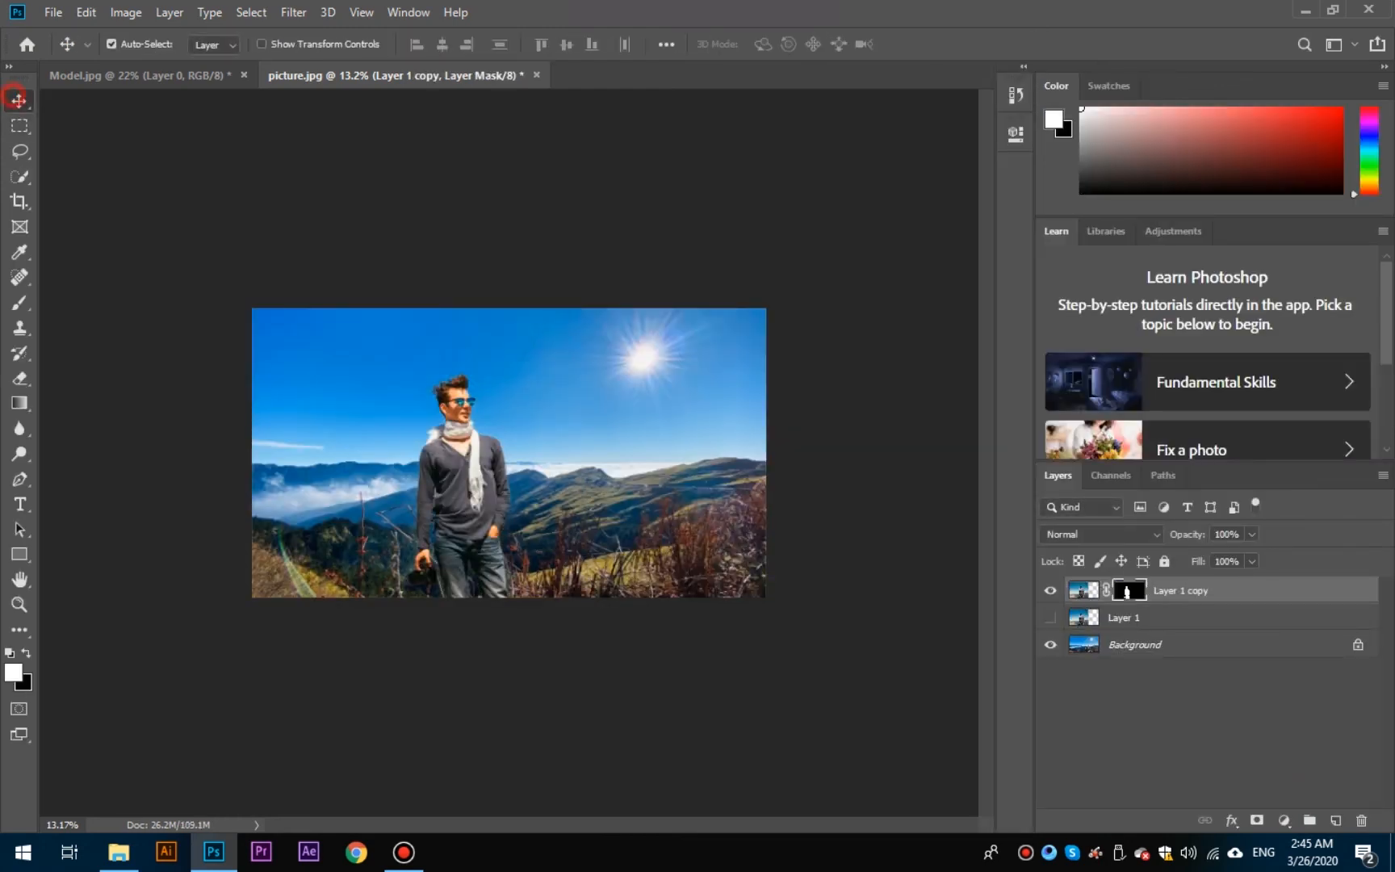
drag(448, 449, 546, 449)
drag(714, 513, 699, 514)
drag(526, 355, 548, 352)
drag(604, 280, 551, 335)
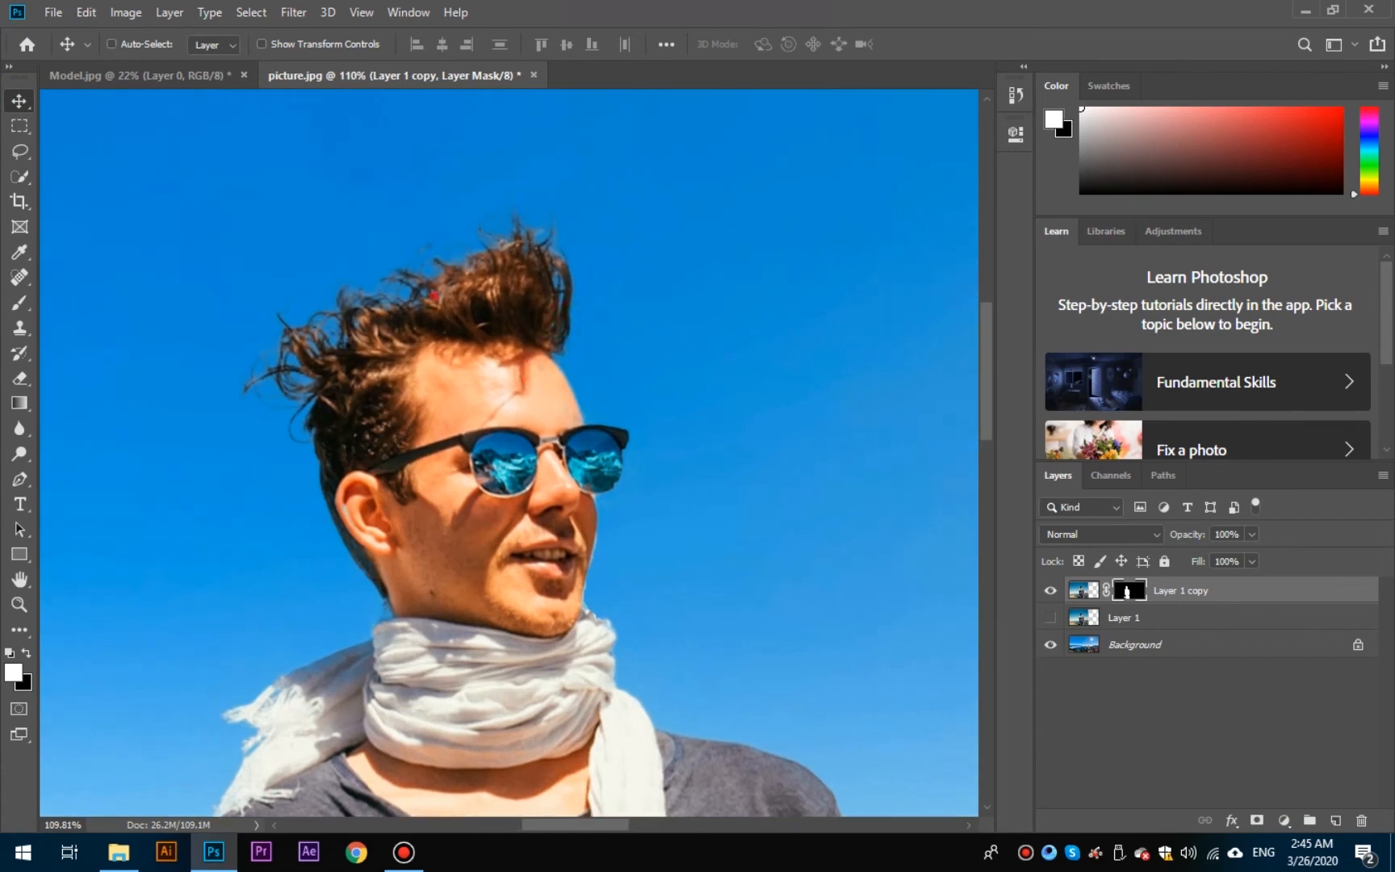
drag(432, 301, 575, 303)
drag(677, 450, 513, 462)
drag(641, 424, 543, 365)
drag(806, 526, 646, 536)
mouse_move(479, 549)
mouse_down()
mouse_move(679, 552)
mouse_move(483, 550)
mouse_up()
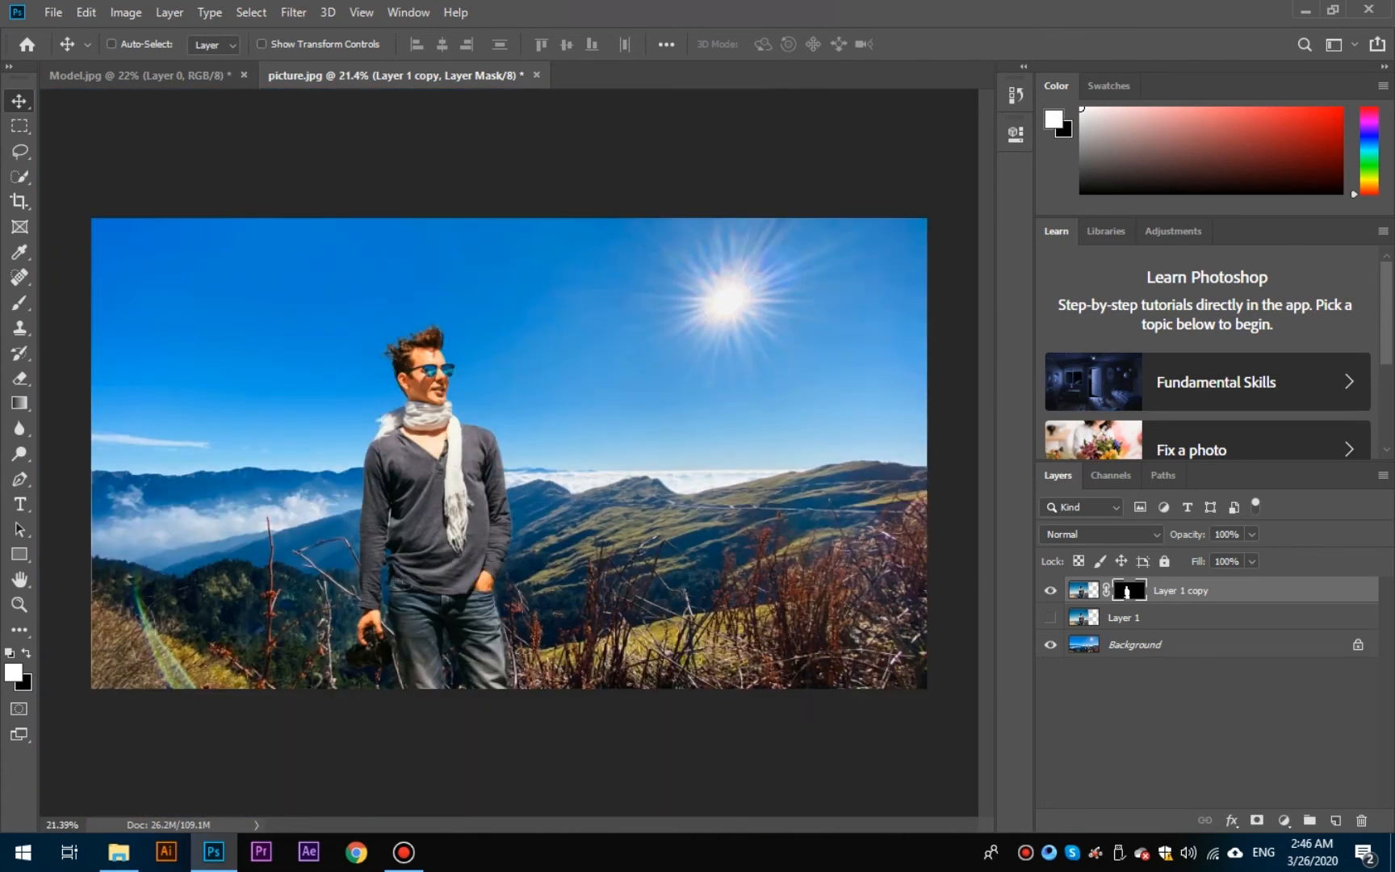
drag(325, 172, 268, 172)
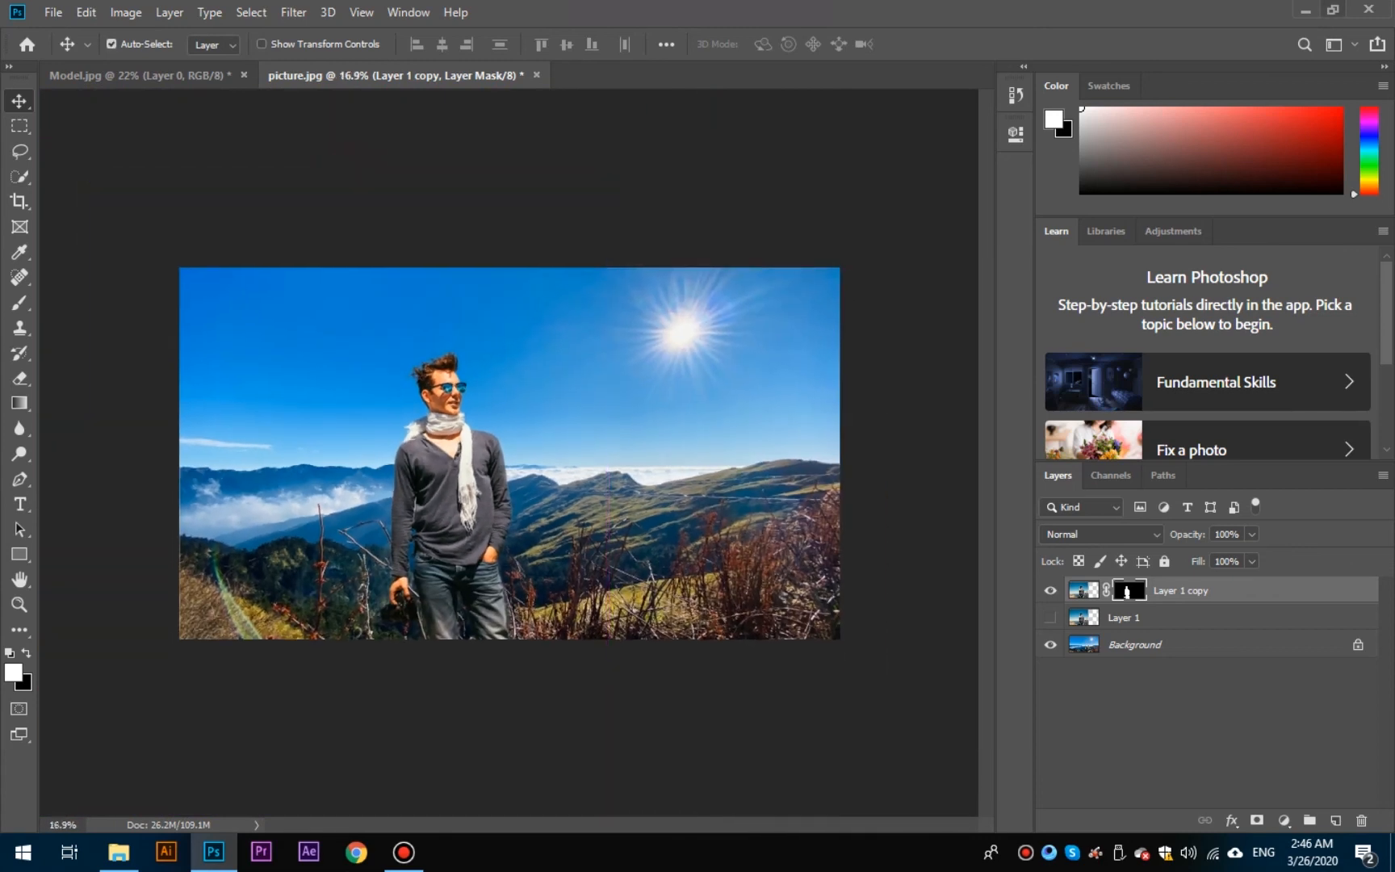
click(1306, 9)
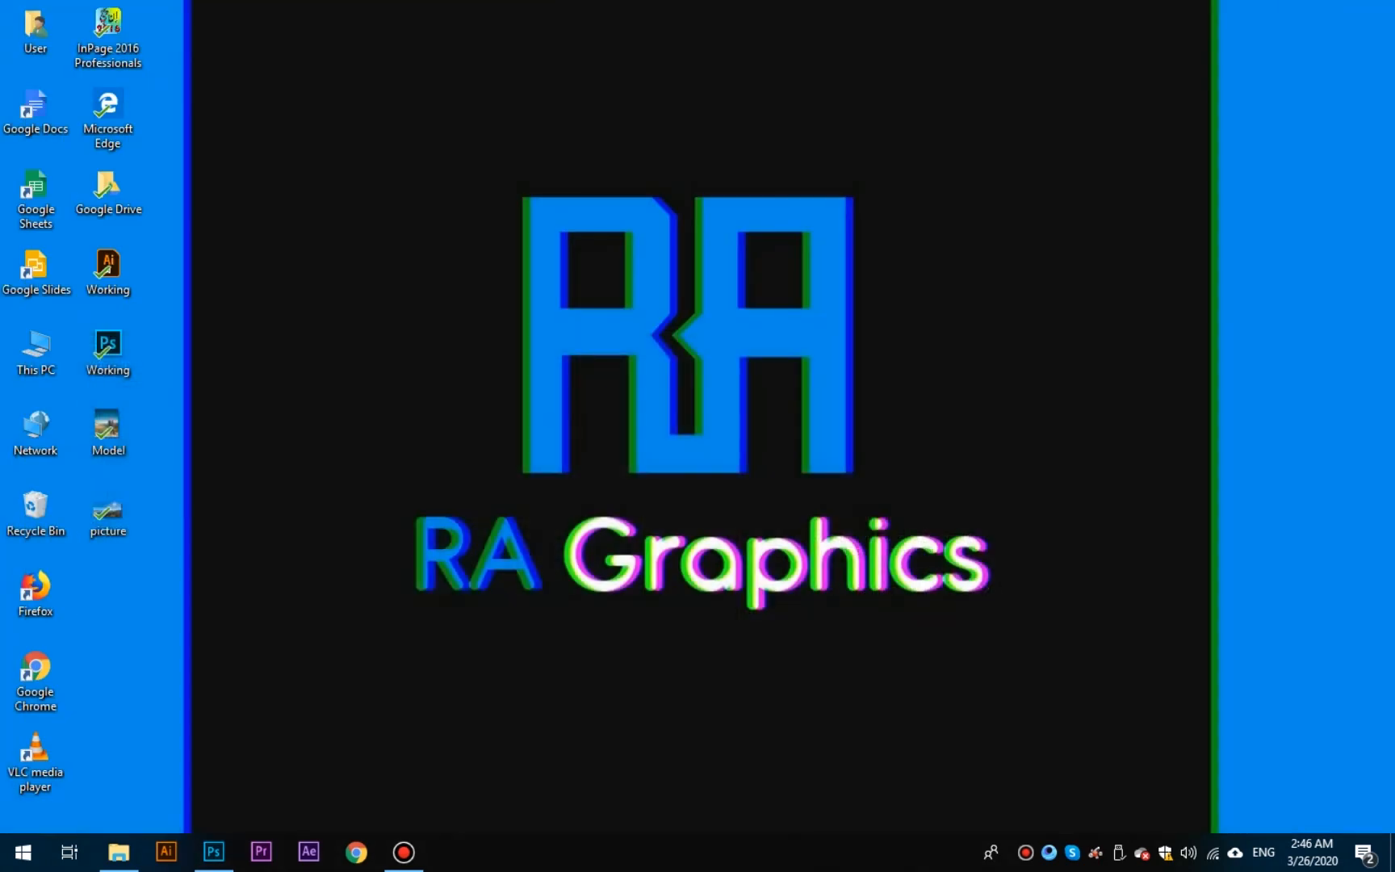